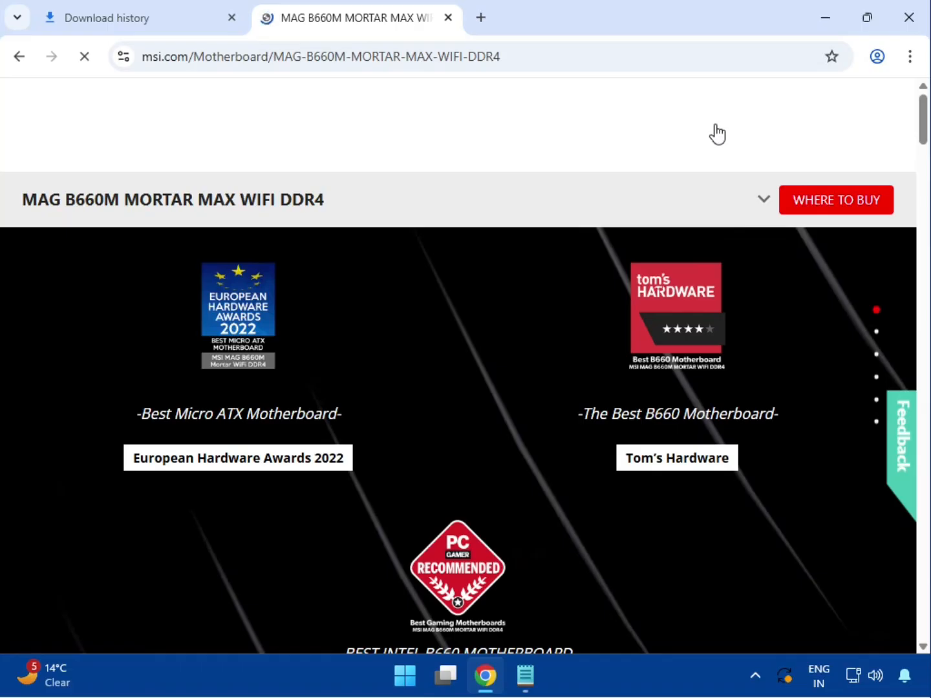
# Step: Go to the SUPPORT section of the MAG B660M MORTAR MAX WIFI DDR4 product page
pyautogui.click(763, 183)
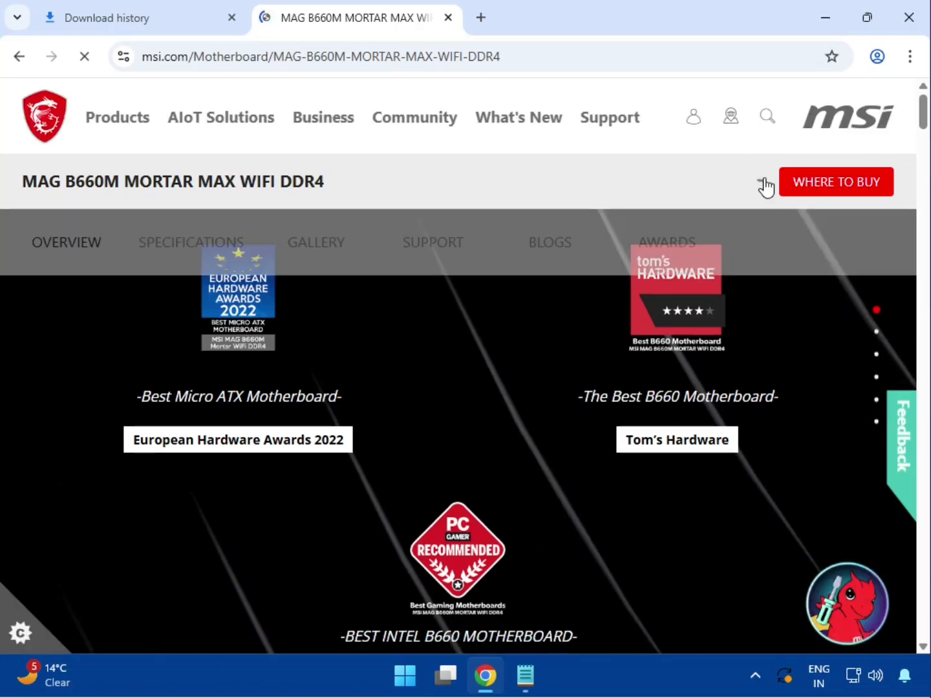
pyautogui.click(422, 254)
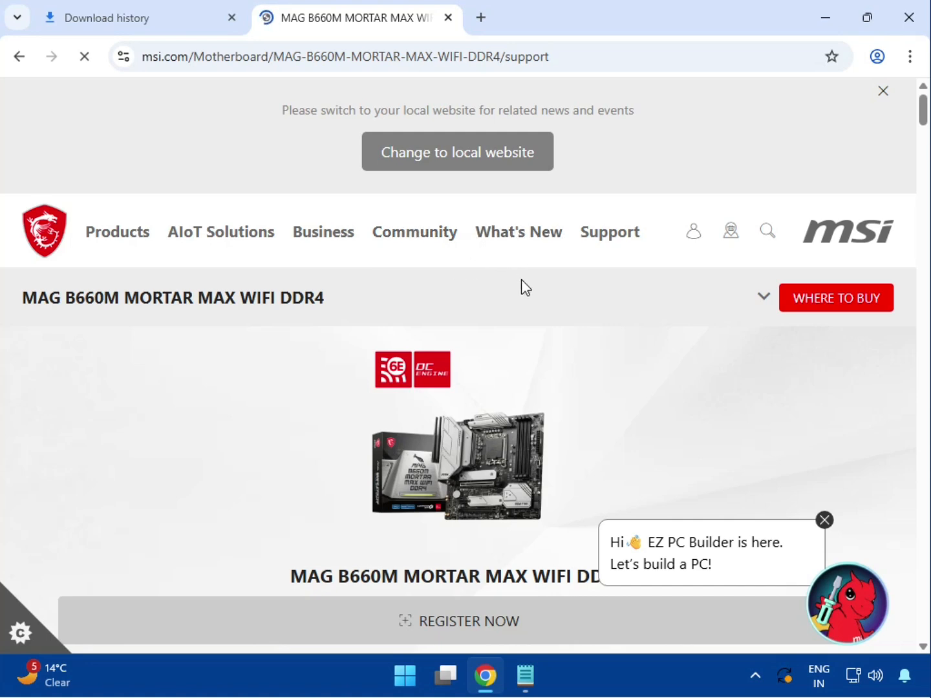
# Step: Keep Drivers & Downloads as the support content and dismiss the EZ PC Builder chat bubble
pyautogui.scroll(-4, 451, 464)
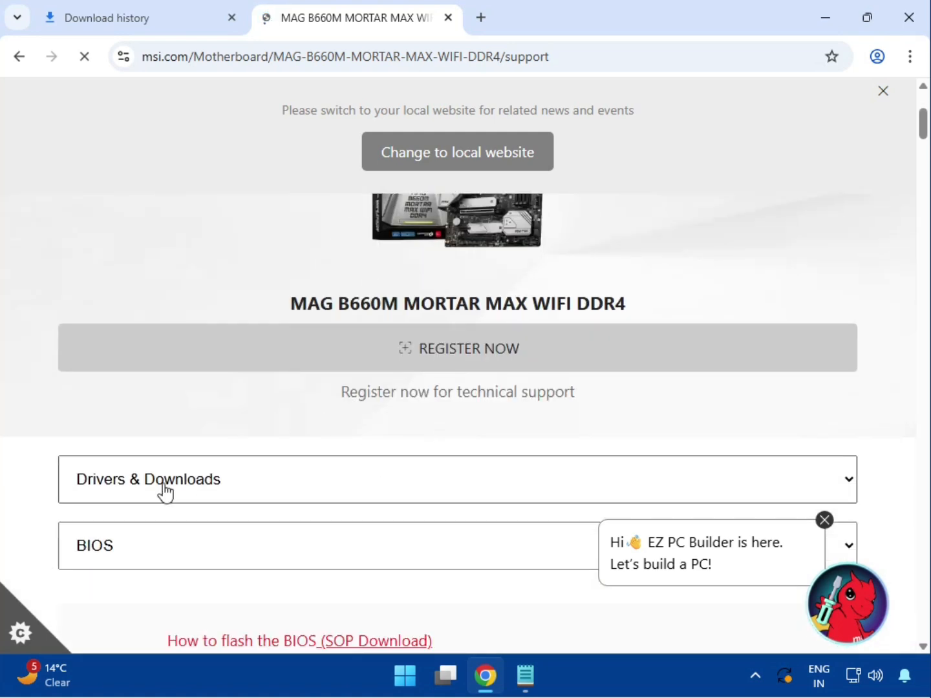
pyautogui.click(127, 498)
pyautogui.click(133, 514)
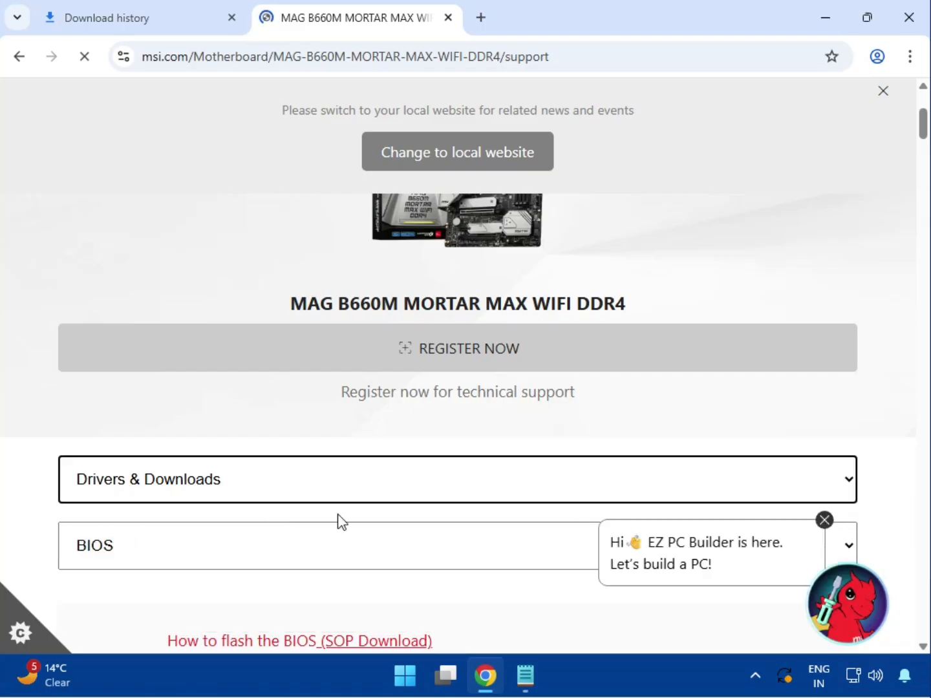
pyautogui.click(823, 520)
# Step: Switch the downloads from BIOS to Driver with Win11 64 as the operating system
pyautogui.scroll(-1, 336, 461)
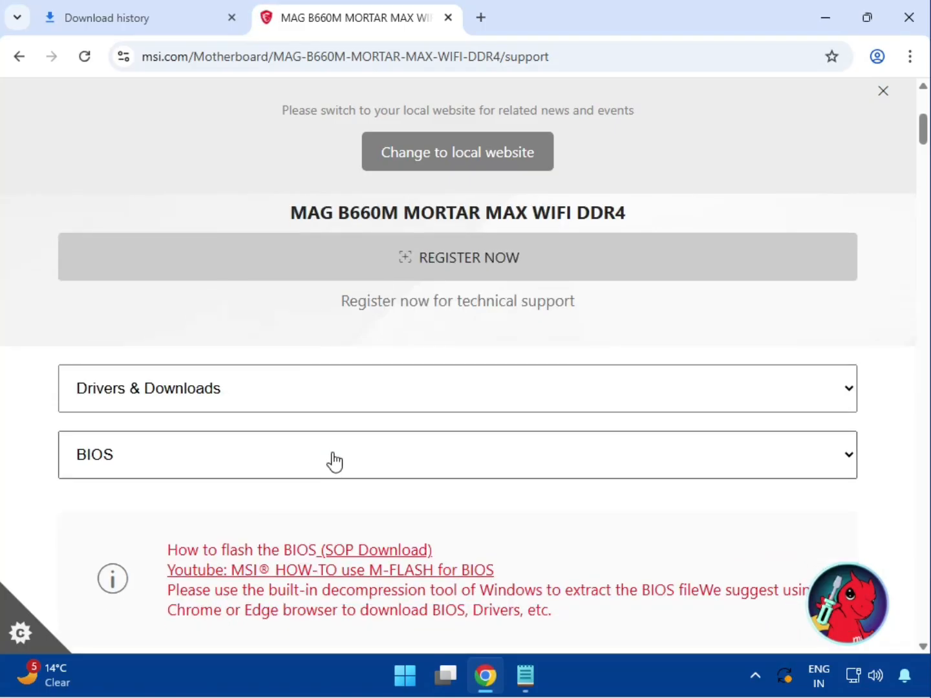
pyautogui.click(252, 462)
pyautogui.click(186, 516)
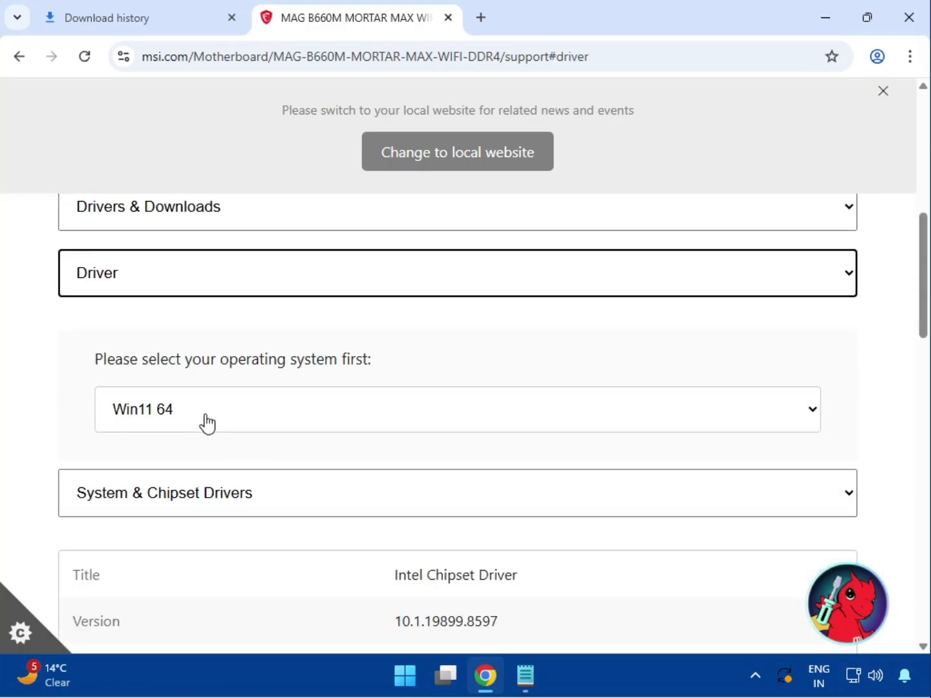
pyautogui.click(206, 423)
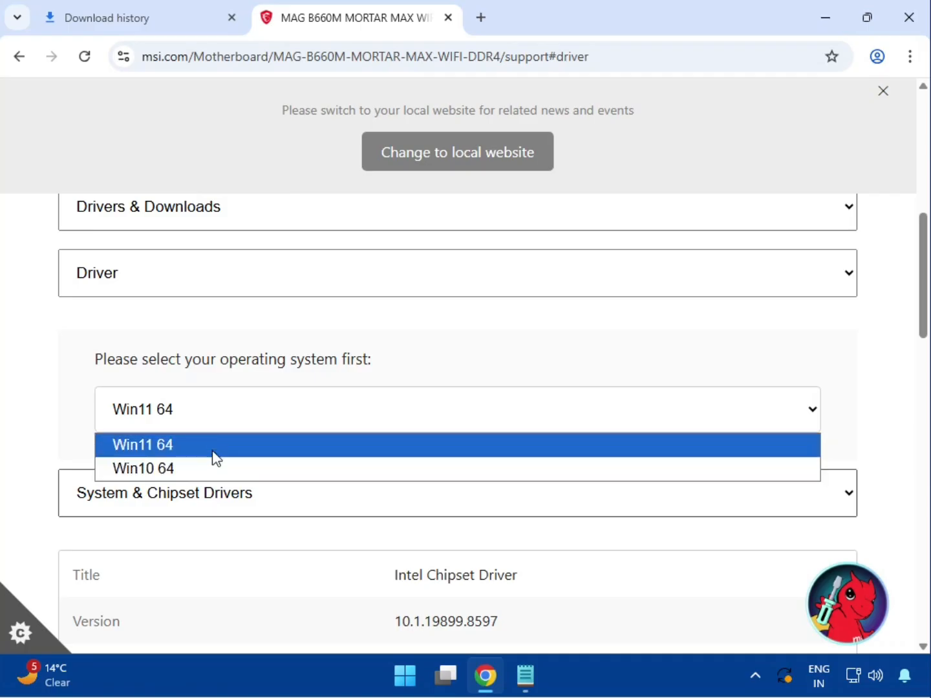
pyautogui.click(216, 446)
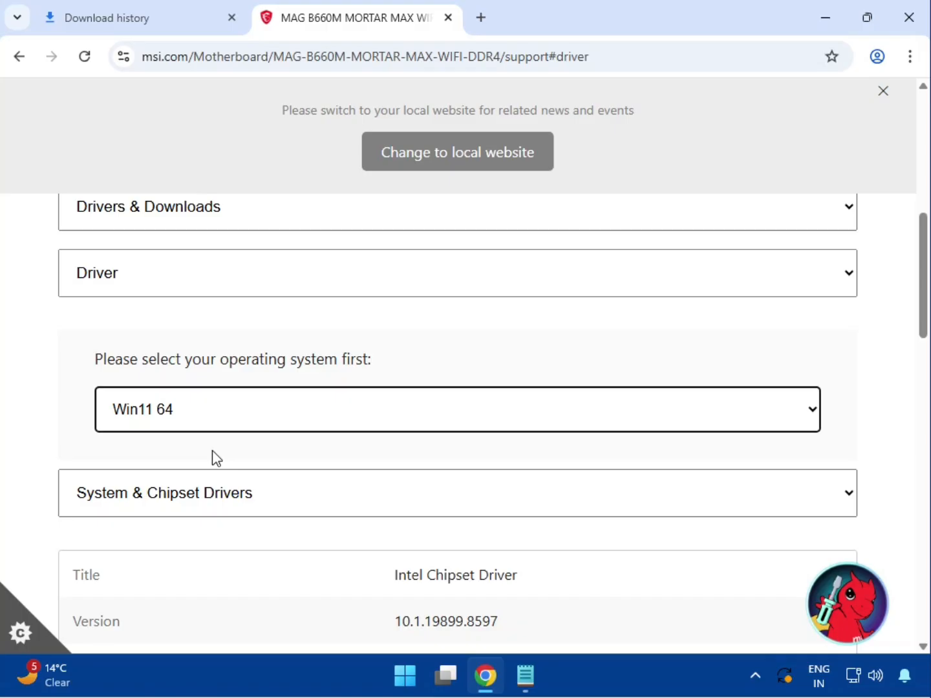
# Step: Download the Intel Chipset Driver from System & Chipset Drivers
pyautogui.click(218, 501)
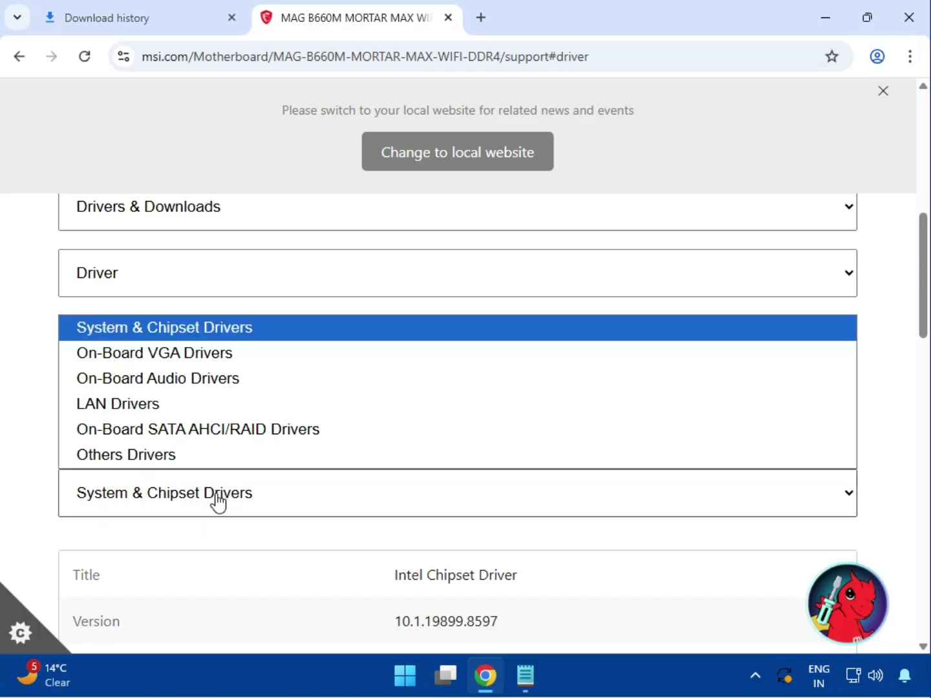
pyautogui.click(224, 330)
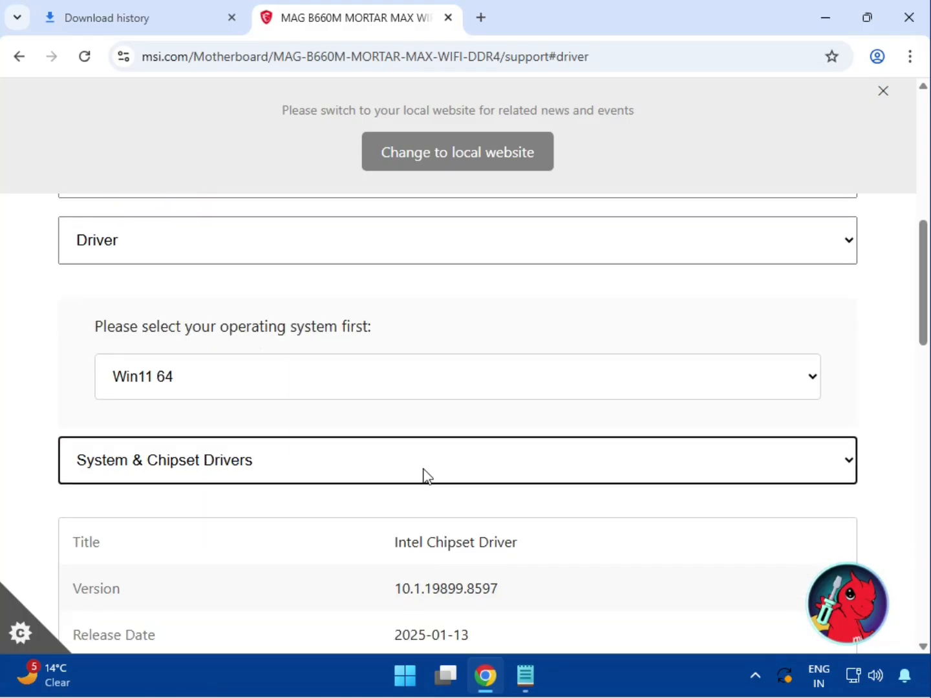
pyautogui.moveTo(401, 393); pyautogui.dragTo(556, 391)
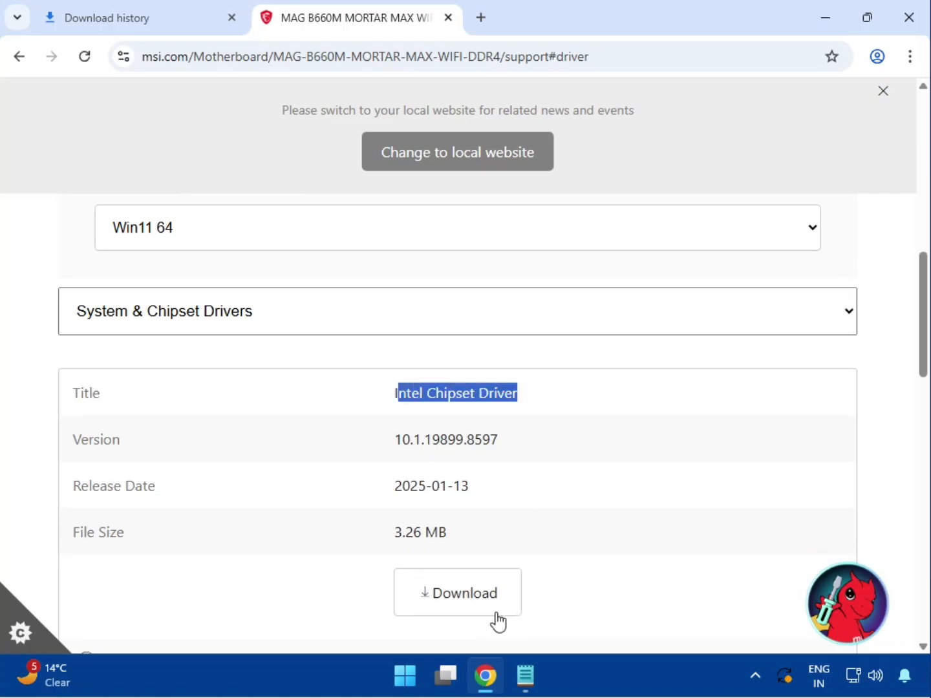
pyautogui.click(463, 618)
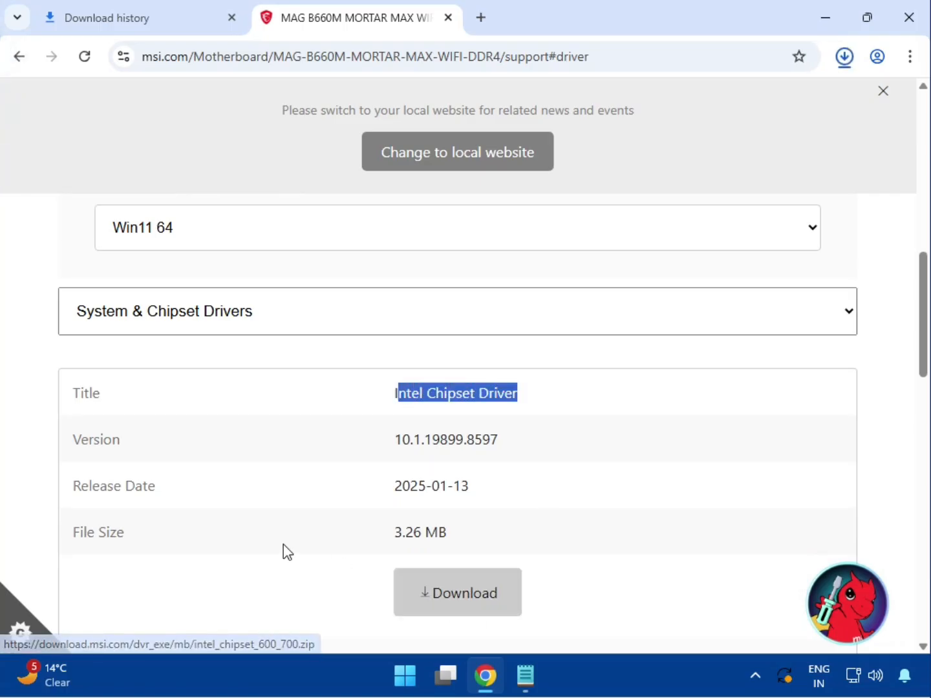
pyautogui.scroll(-2, 283, 544)
pyautogui.scroll(1, 237, 431)
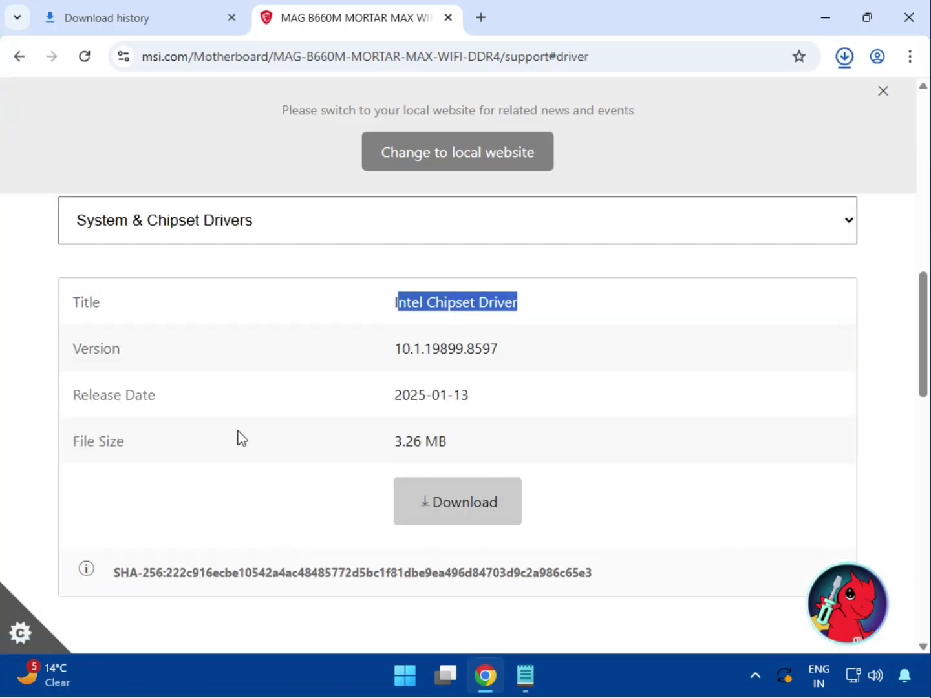
# Step: Dismiss the local-website banner and download the Intel SVGA Drivers from On-Board VGA Drivers
pyautogui.click(884, 92)
pyautogui.click(291, 220)
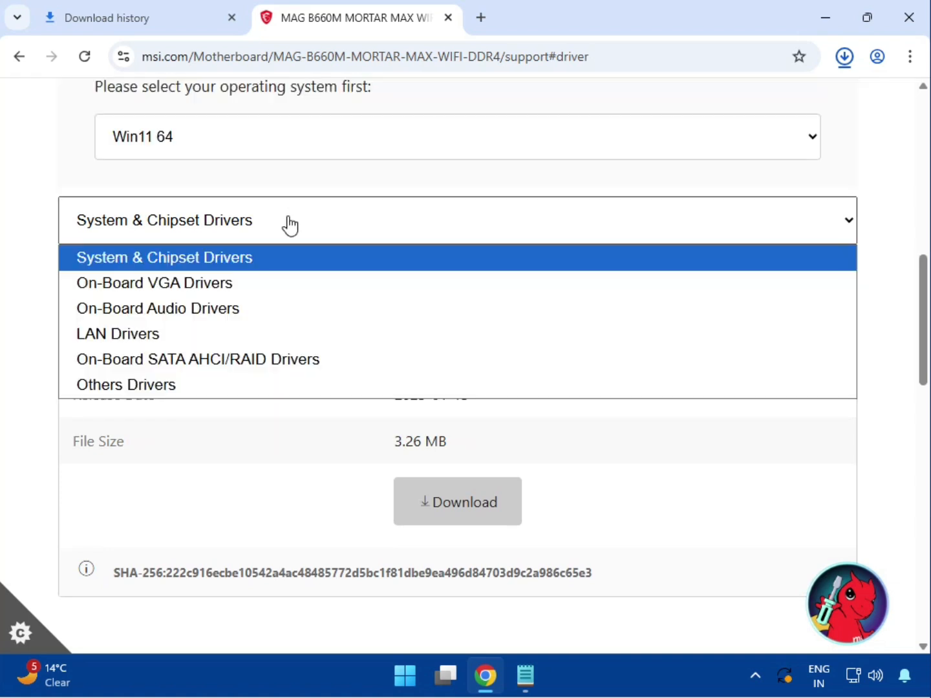
pyautogui.click(259, 289)
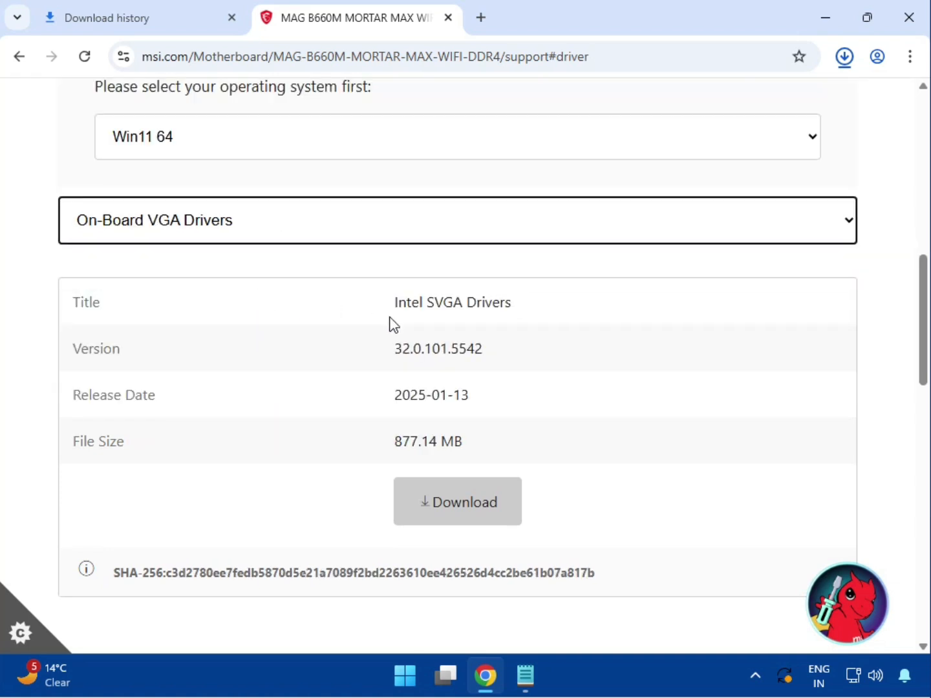
pyautogui.click(464, 521)
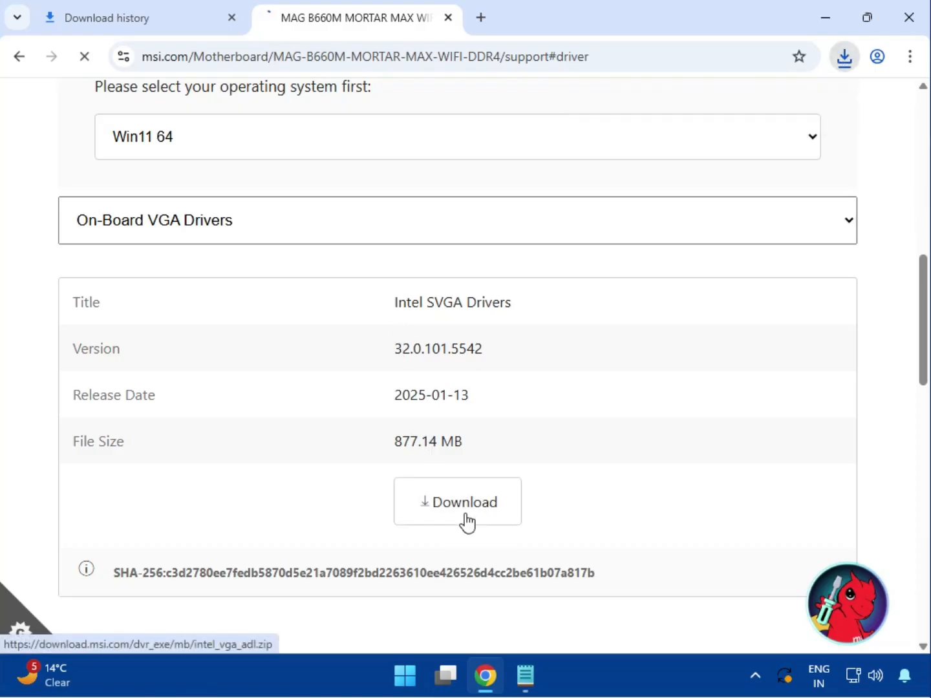
# Step: Download the Realtek HD Universal Driver from On-Board Audio Drivers
pyautogui.click(188, 230)
pyautogui.click(184, 308)
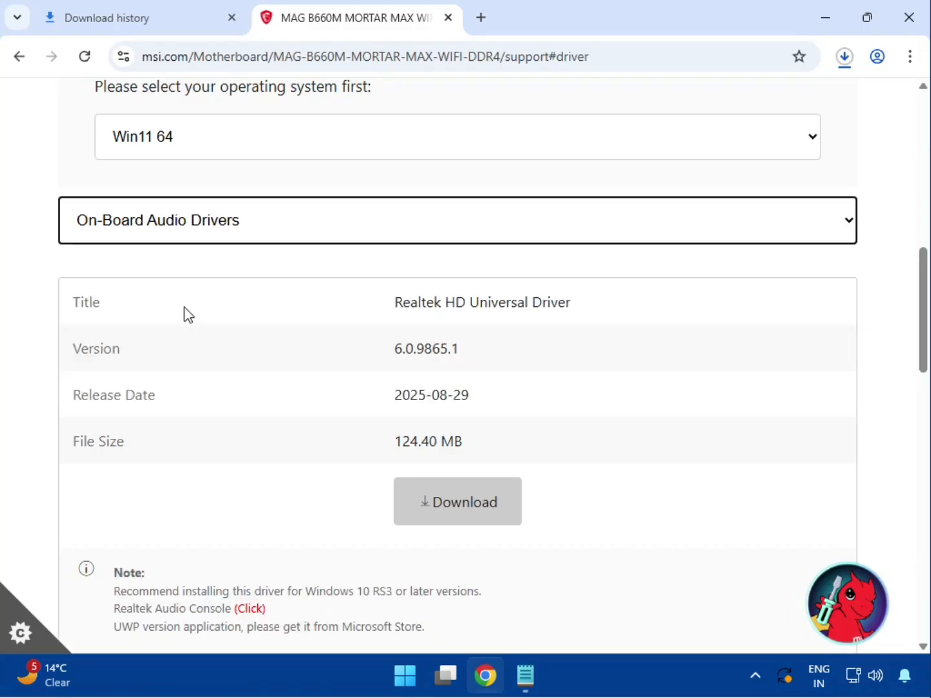
pyautogui.moveTo(417, 303); pyautogui.dragTo(607, 310)
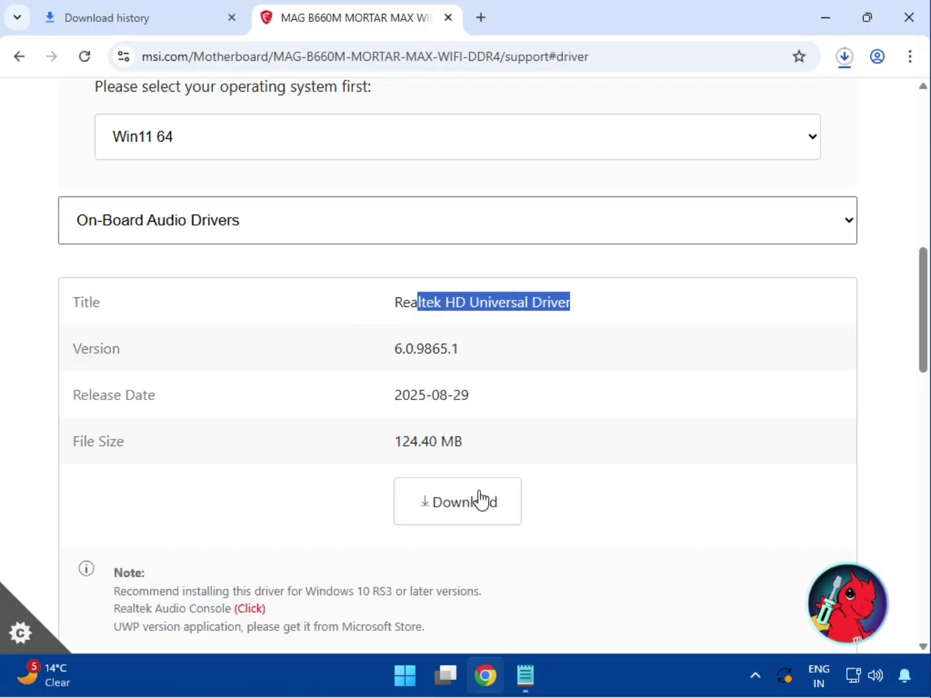
pyautogui.click(459, 510)
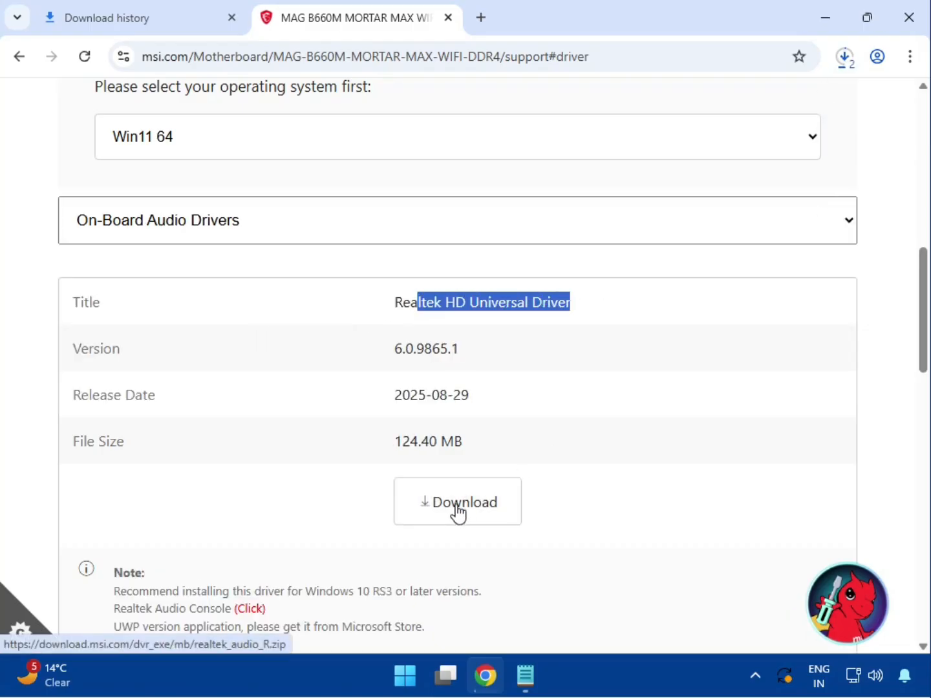
pyautogui.click(230, 239)
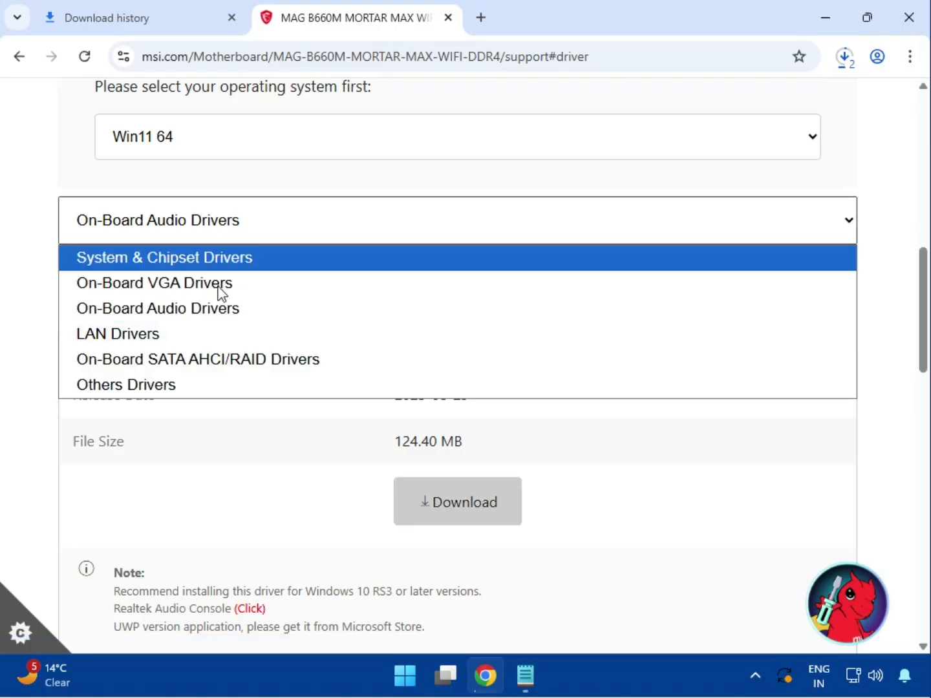
# Step: Show the LAN Drivers and download the Realtek PCI-E Ethernet Drivers
pyautogui.click(208, 334)
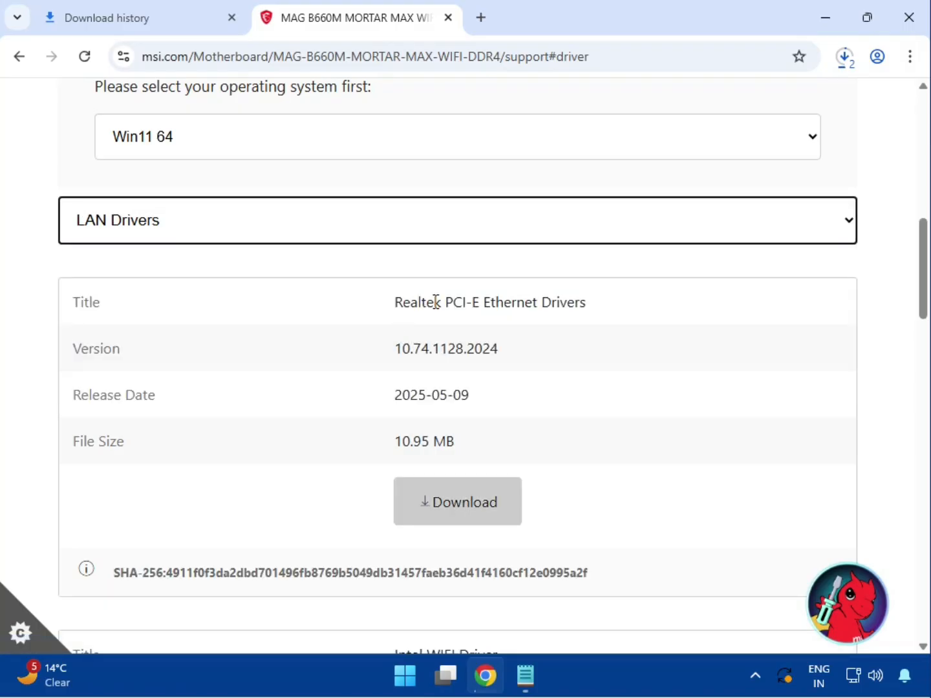
pyautogui.moveTo(440, 302); pyautogui.dragTo(624, 309)
pyautogui.click(446, 488)
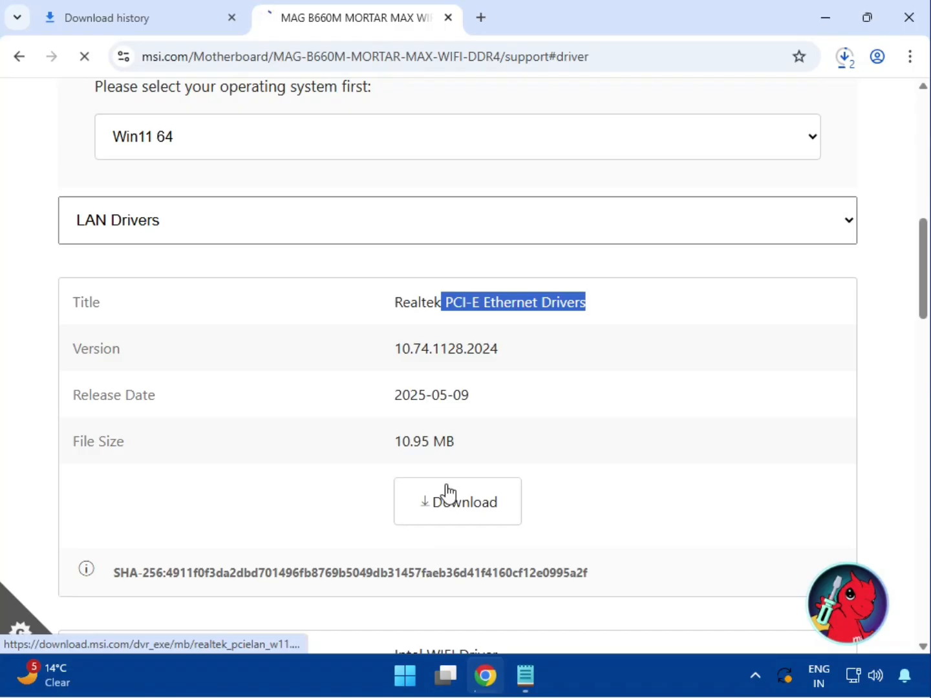
# Step: Download the Intel WIFI Driver package
pyautogui.scroll(-3, 446, 492)
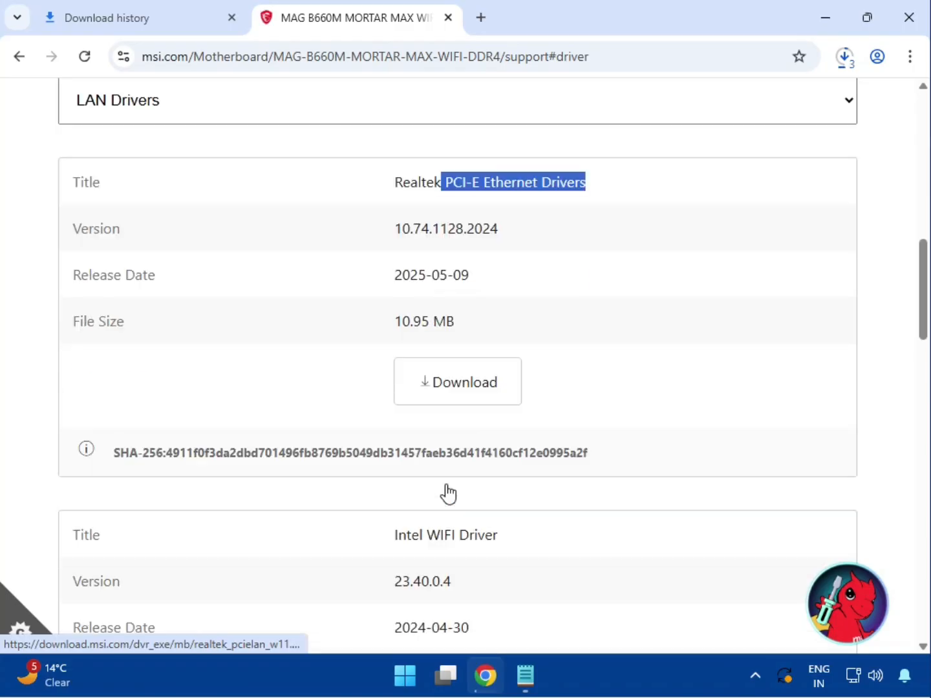
pyautogui.moveTo(395, 473); pyautogui.dragTo(514, 481)
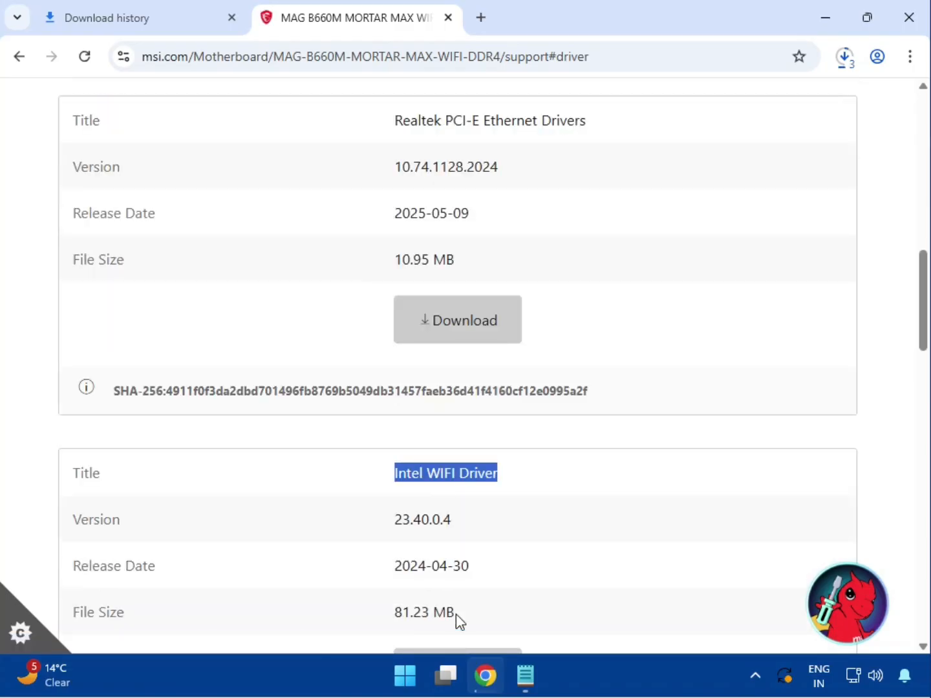
pyautogui.scroll(-3, 452, 535)
pyautogui.click(449, 517)
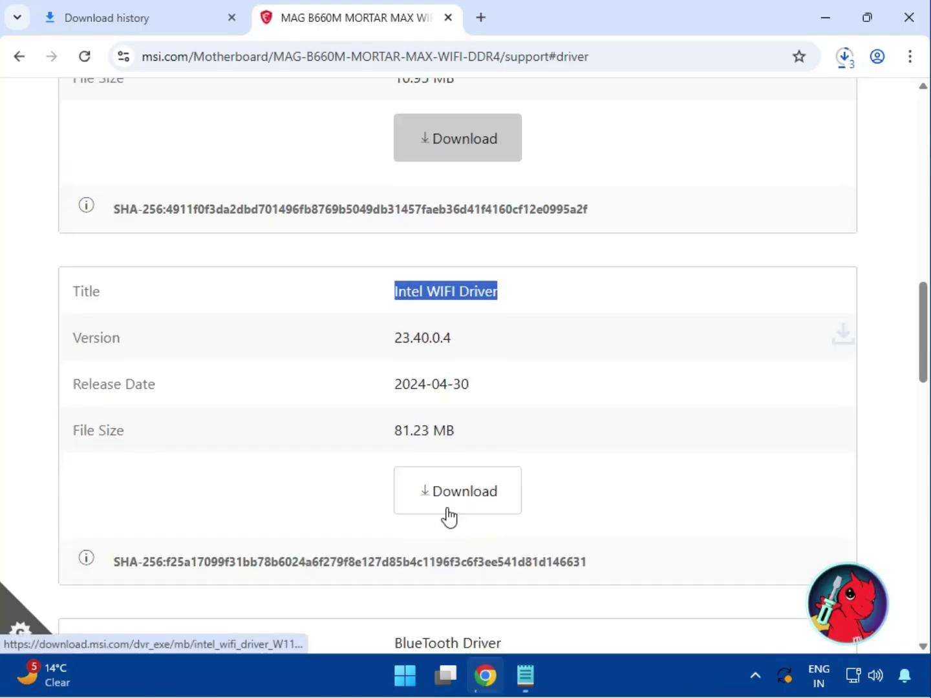
# Step: Download the BlueTooth Driver package, then return to the category list leaving LAN Drivers chosen
pyautogui.scroll(-1, 447, 515)
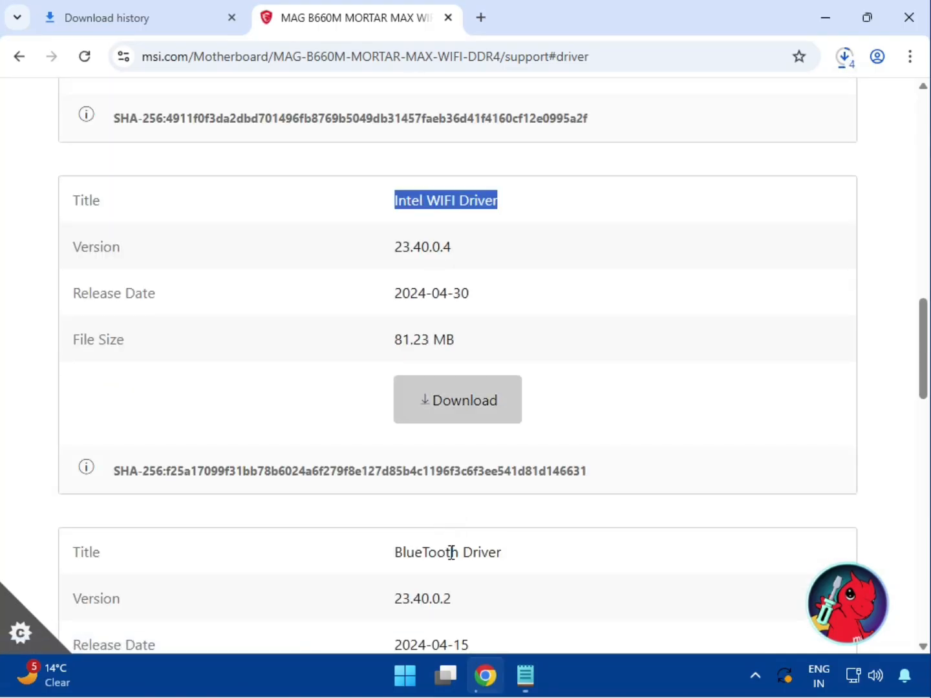
pyautogui.scroll(-1, 451, 553)
pyautogui.moveTo(397, 464); pyautogui.dragTo(502, 463)
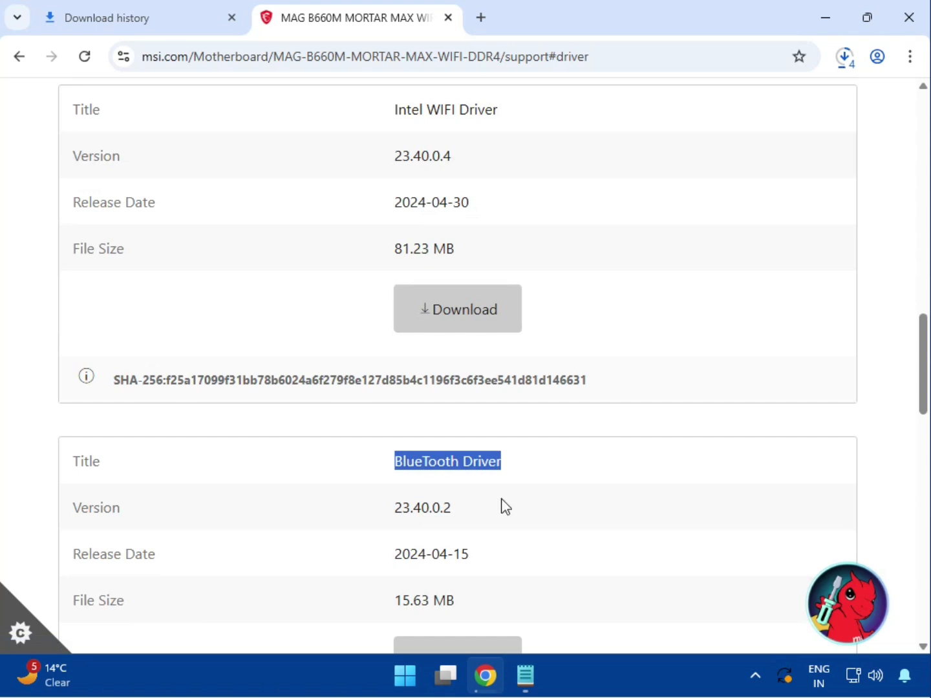
pyautogui.scroll(-1, 486, 592)
pyautogui.click(466, 585)
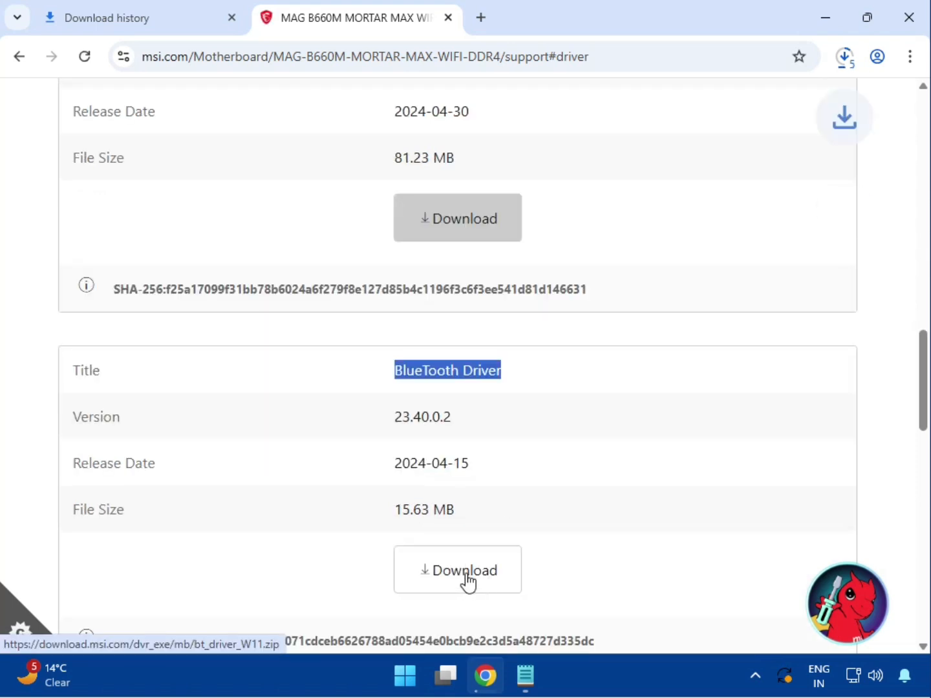
pyautogui.scroll(8, 424, 491)
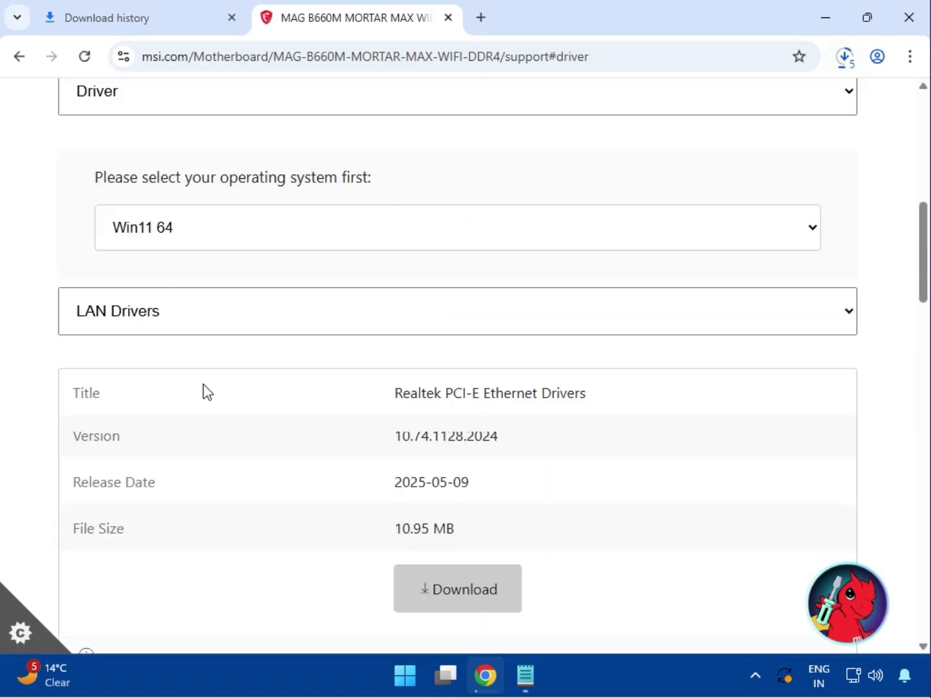
pyautogui.click(178, 322)
pyautogui.click(178, 321)
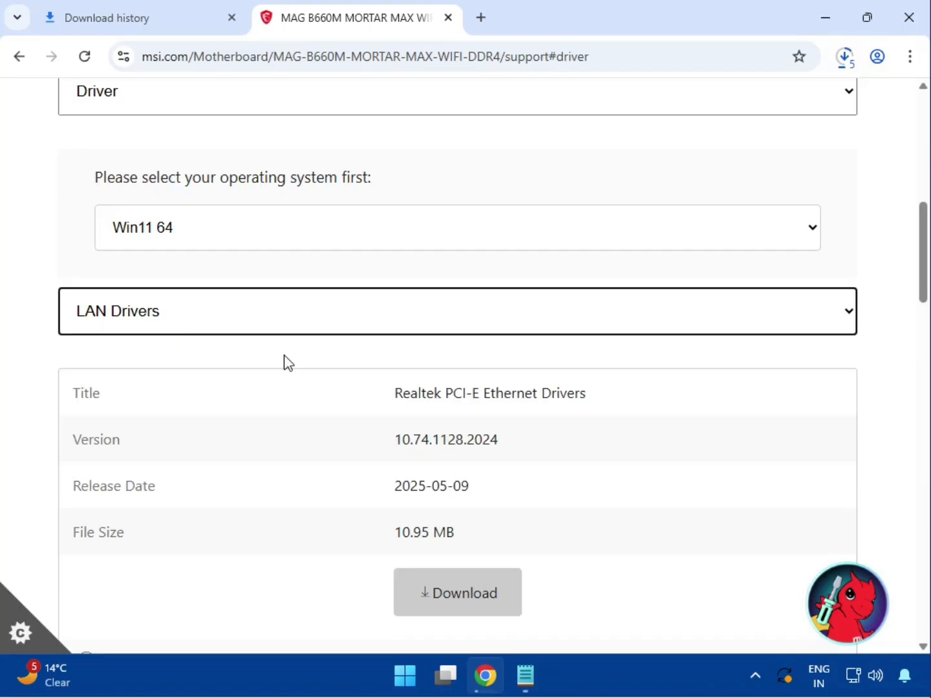
# Step: Show bt_drivers (3).zip in its Downloads folder from Chrome's full download history
pyautogui.click(856, 59)
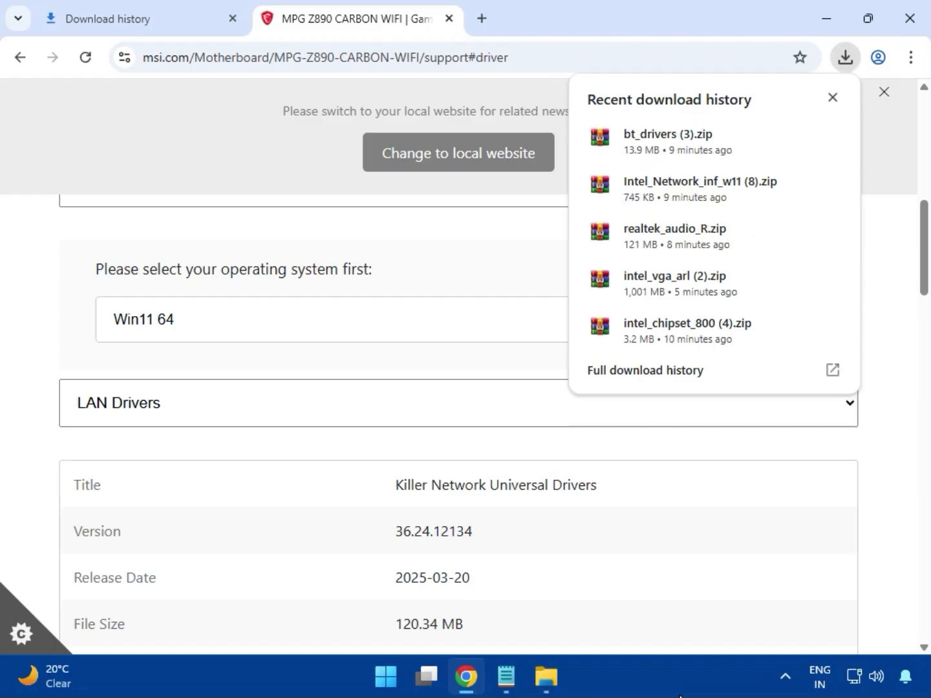
pyautogui.click(624, 378)
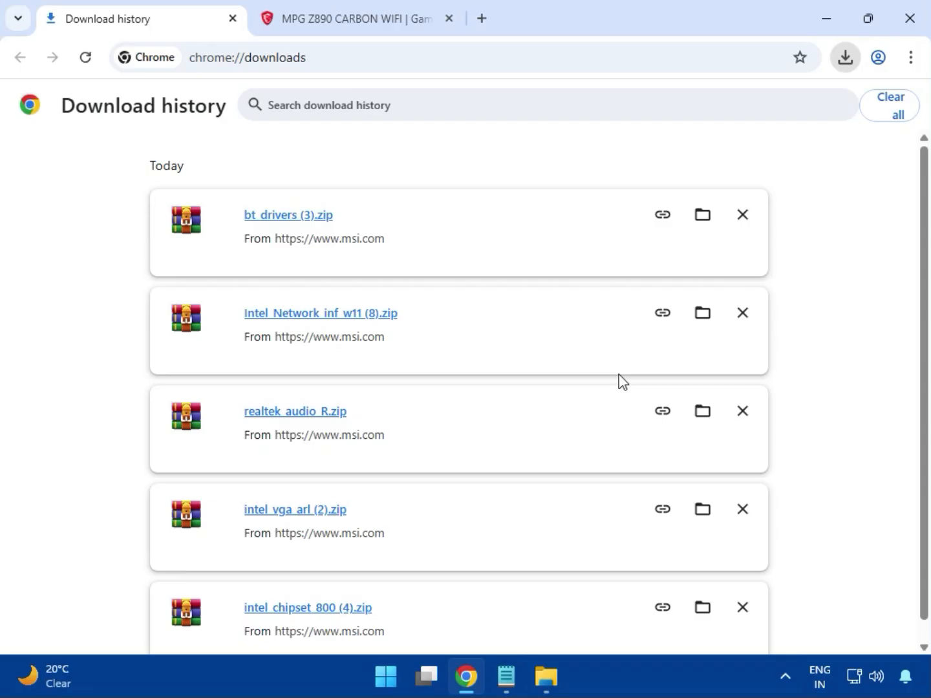
pyautogui.click(699, 218)
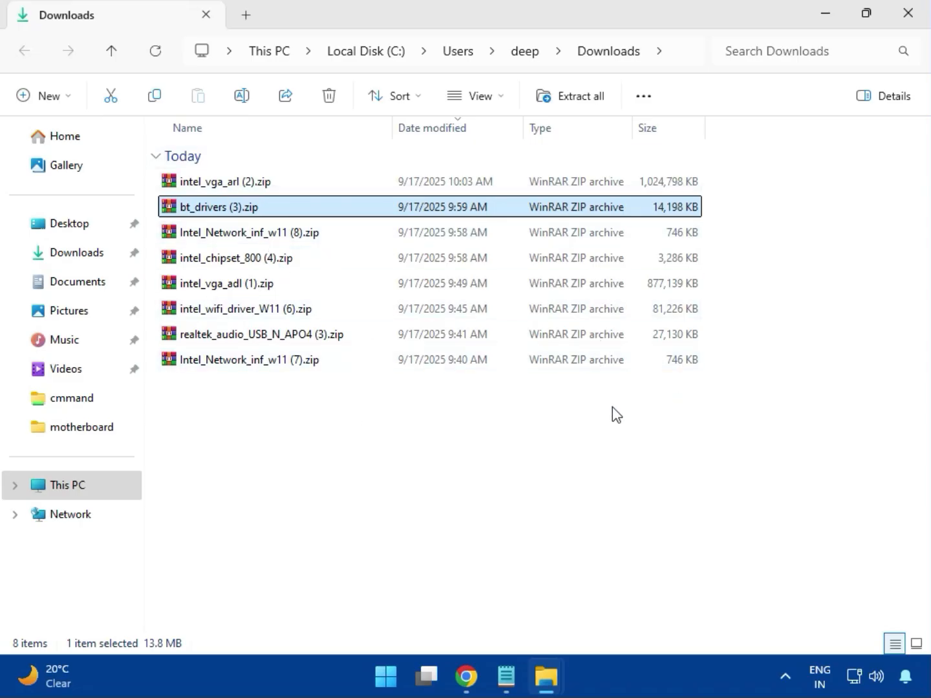
# Step: Open intel_vga_arl (2).zip in WinRAR, skip the licence reminder, and select Installer.exe in Intel VGA Driver_32.0.101.6629
pyautogui.click(259, 183)
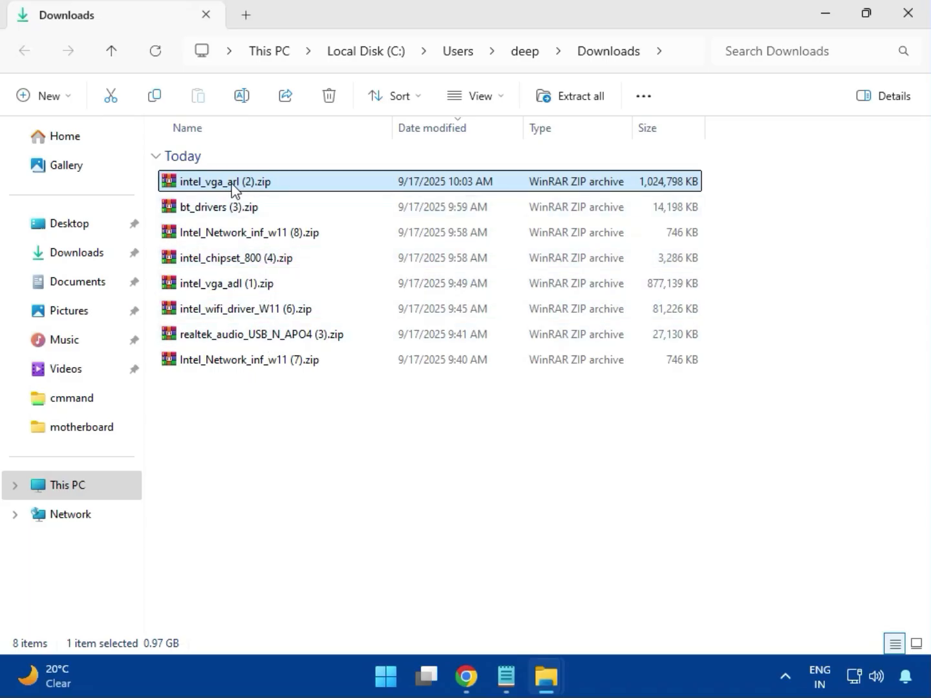
pyautogui.doubleClick(253, 184)
pyautogui.click(164, 251)
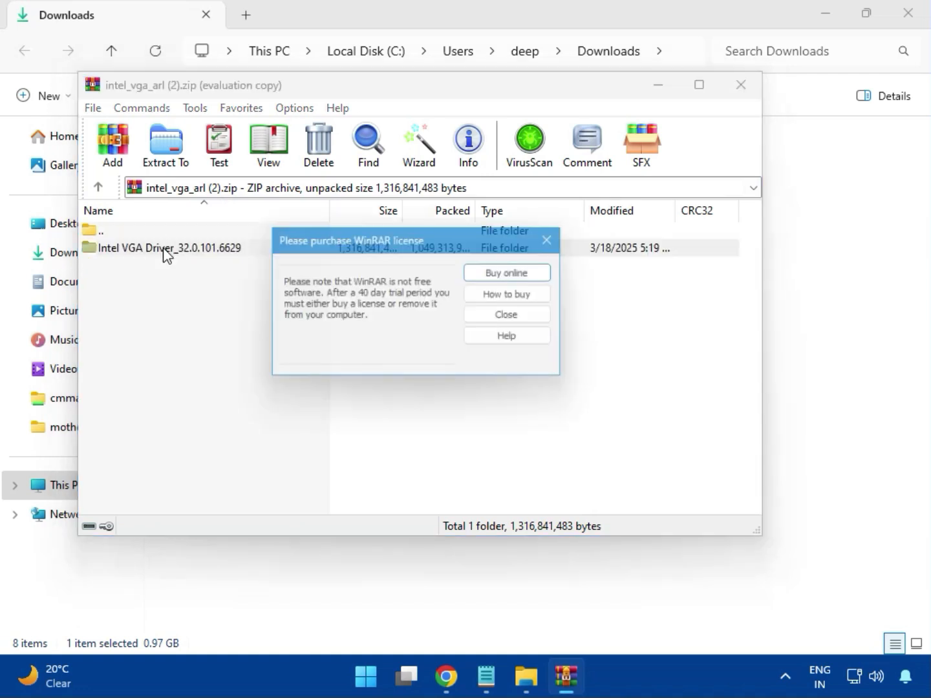
pyautogui.click(546, 241)
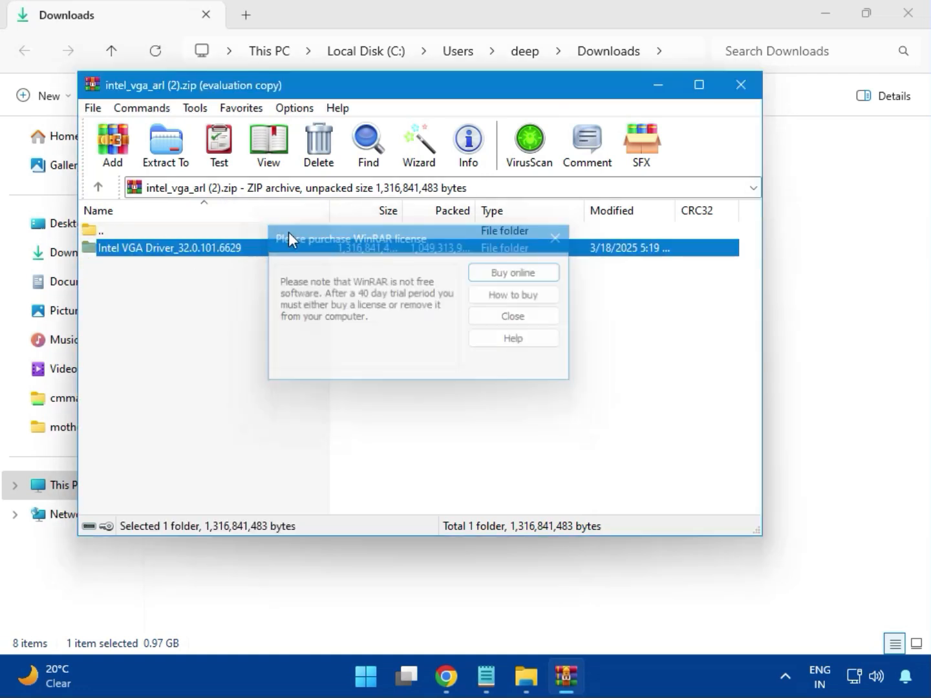
pyautogui.doubleClick(193, 252)
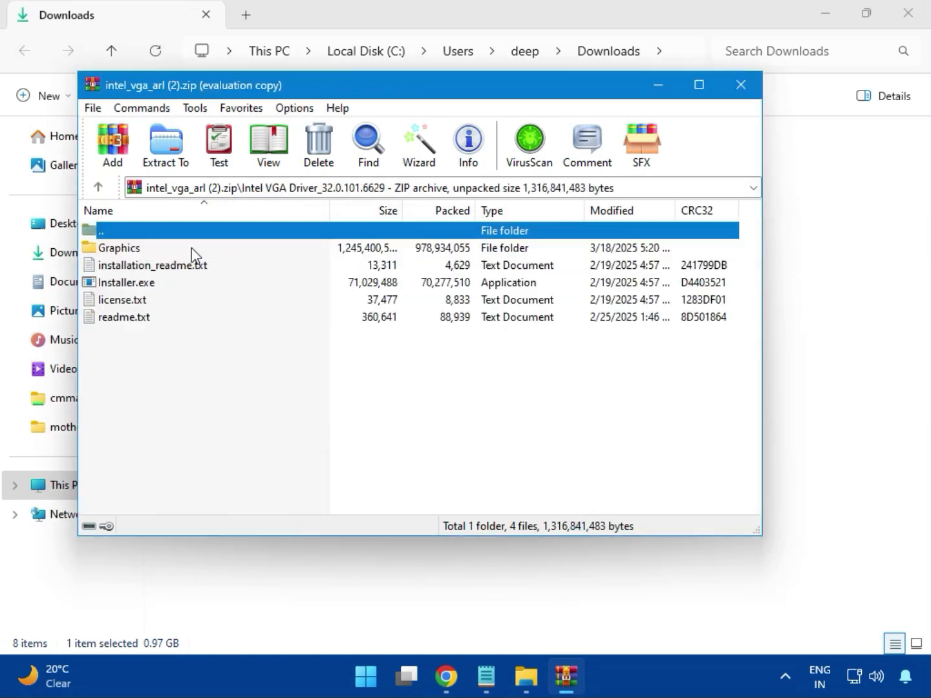
pyautogui.click(155, 284)
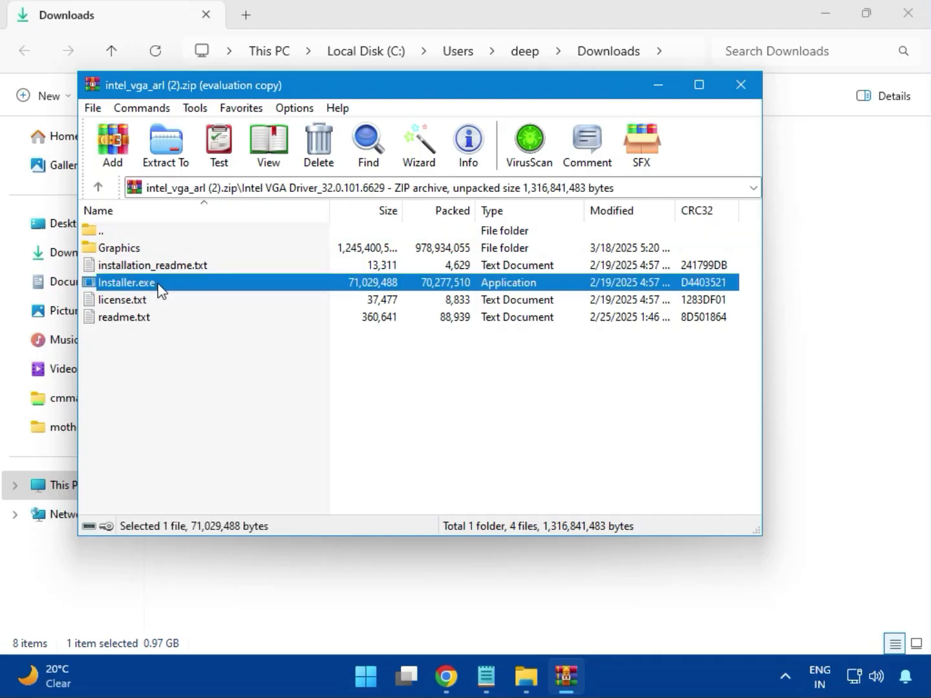
# Step: Run the Intel graphics Installer.exe with admin approval and acknowledge its no-compatible-driver error (exit code 8)
pyautogui.doubleClick(186, 289)
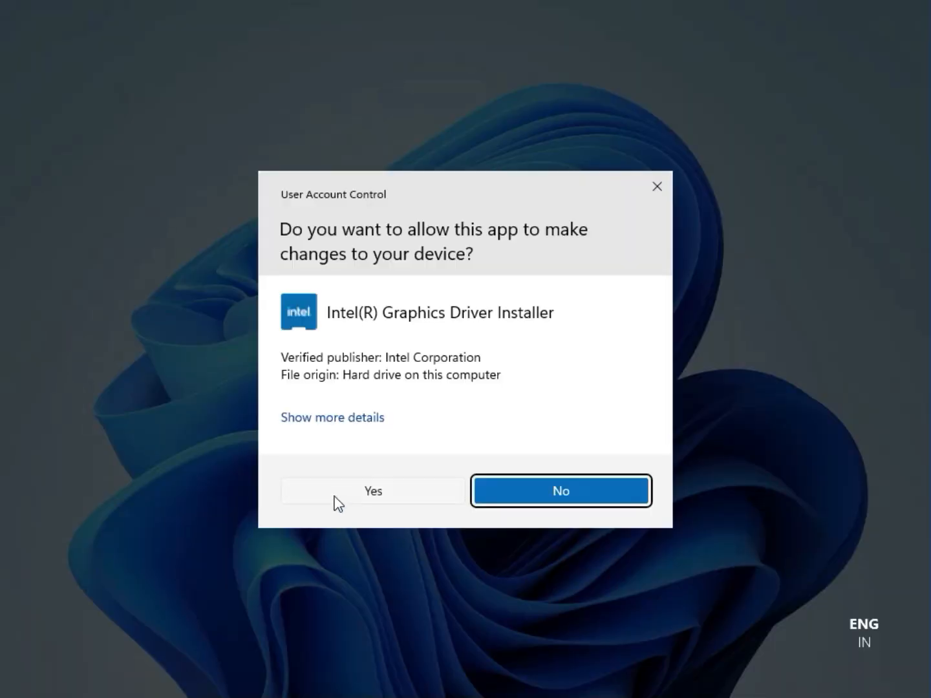
pyautogui.click(358, 490)
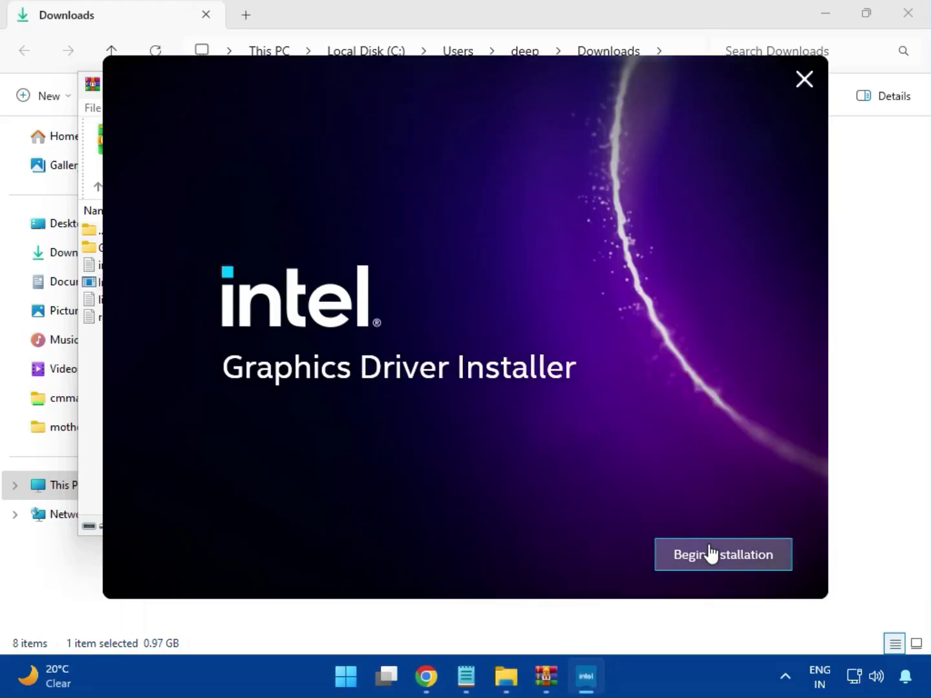
pyautogui.click(708, 554)
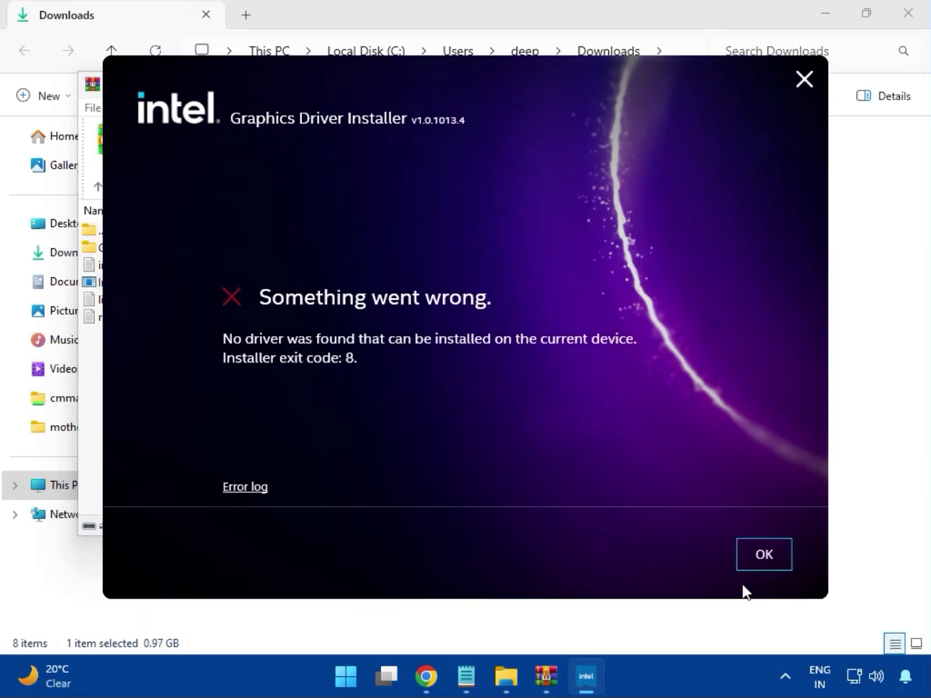
pyautogui.click(752, 569)
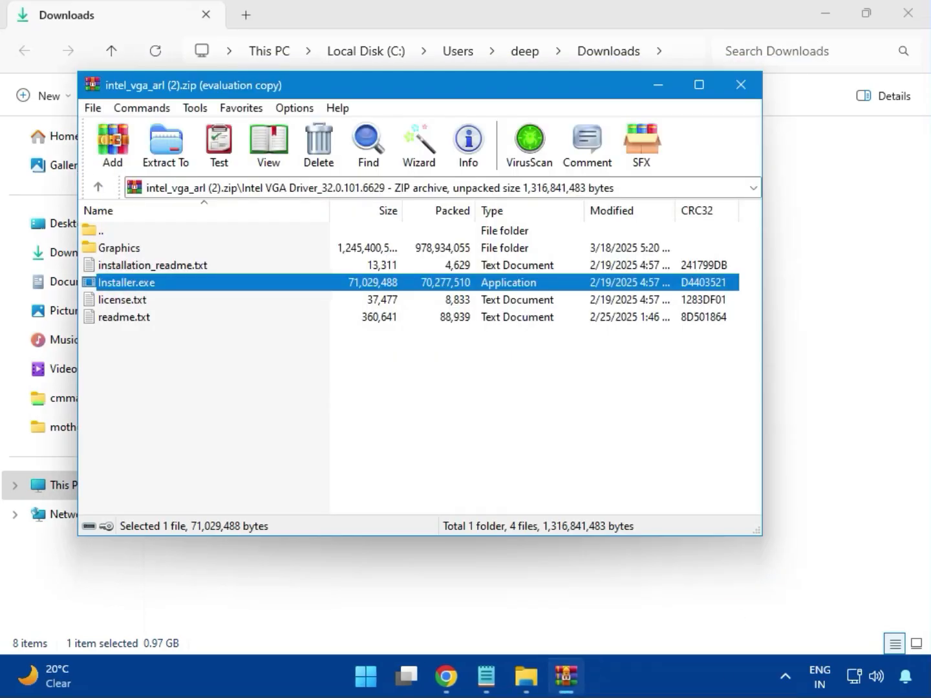
# Step: Close the graphics archive, open bt_drivers (3).zip and launch Intel Bluetooth.msi from Intel BlueTooth Driver_23.70.0.2
pyautogui.click(736, 78)
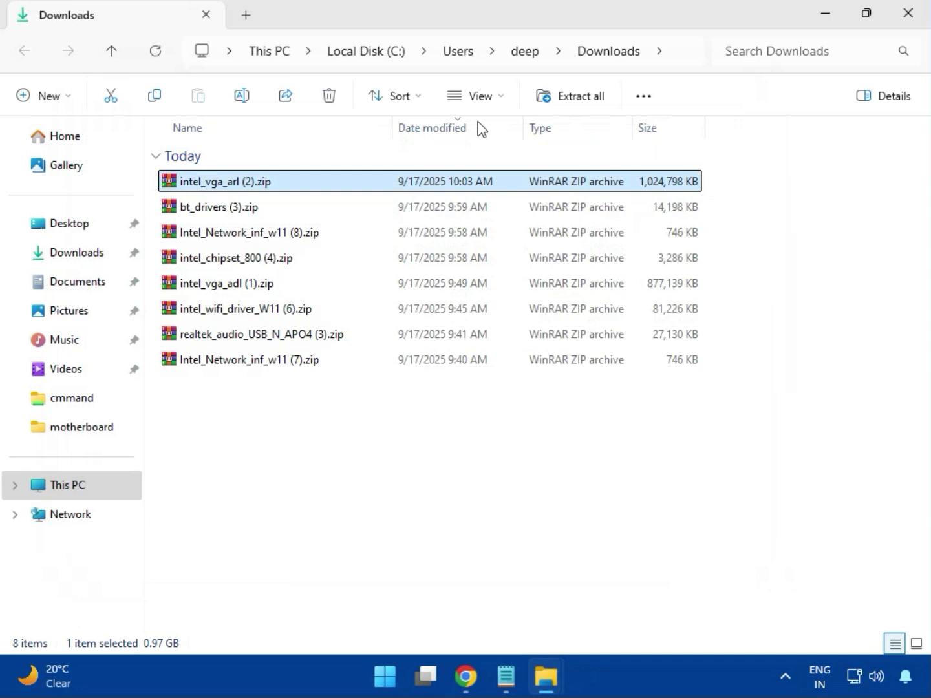
pyautogui.click(199, 211)
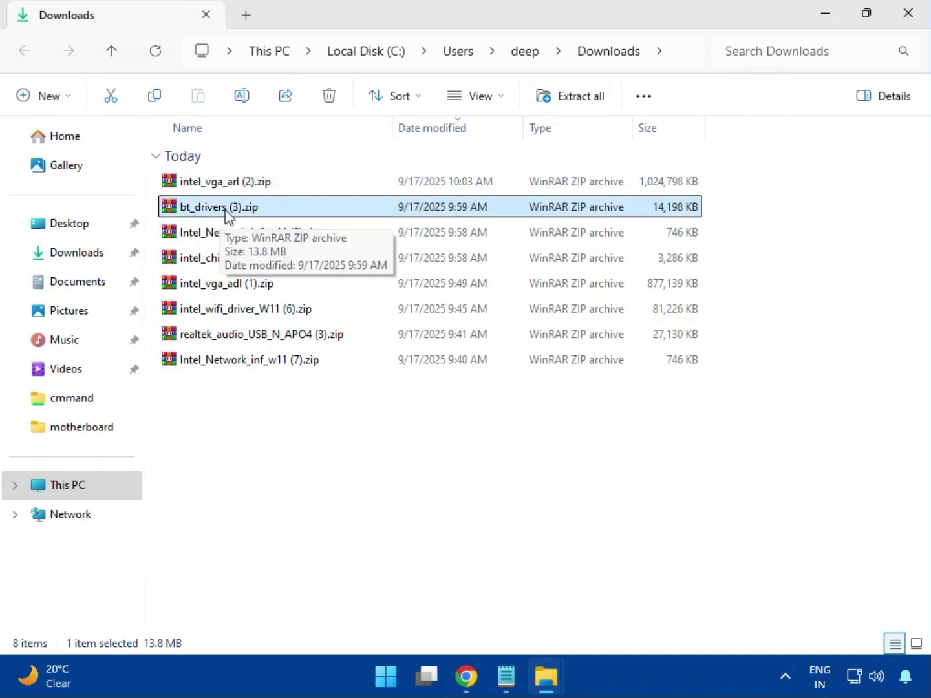
pyautogui.doubleClick(224, 211)
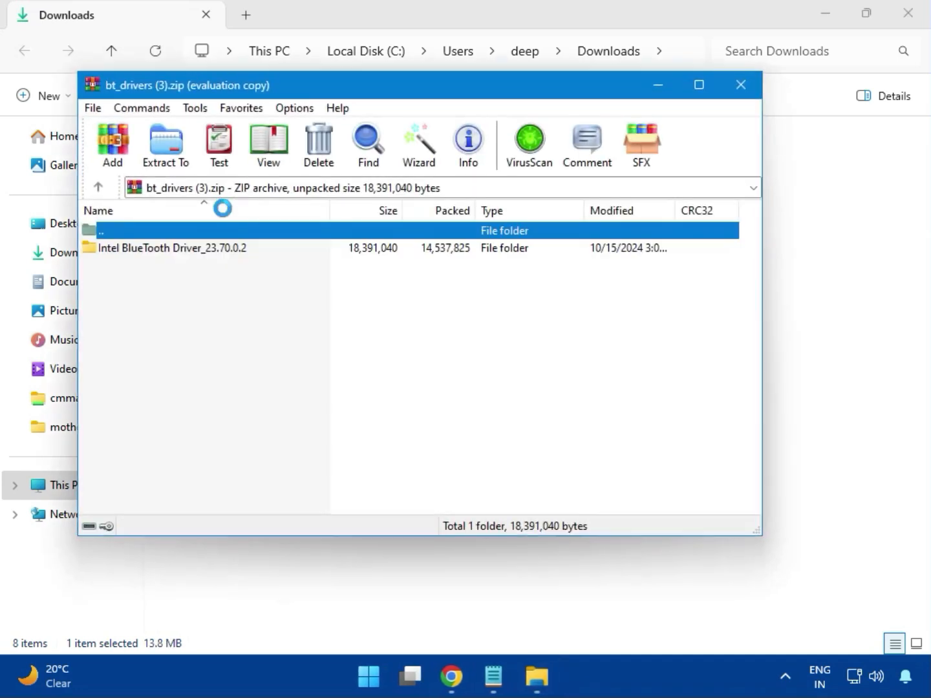
pyautogui.click(805, 57)
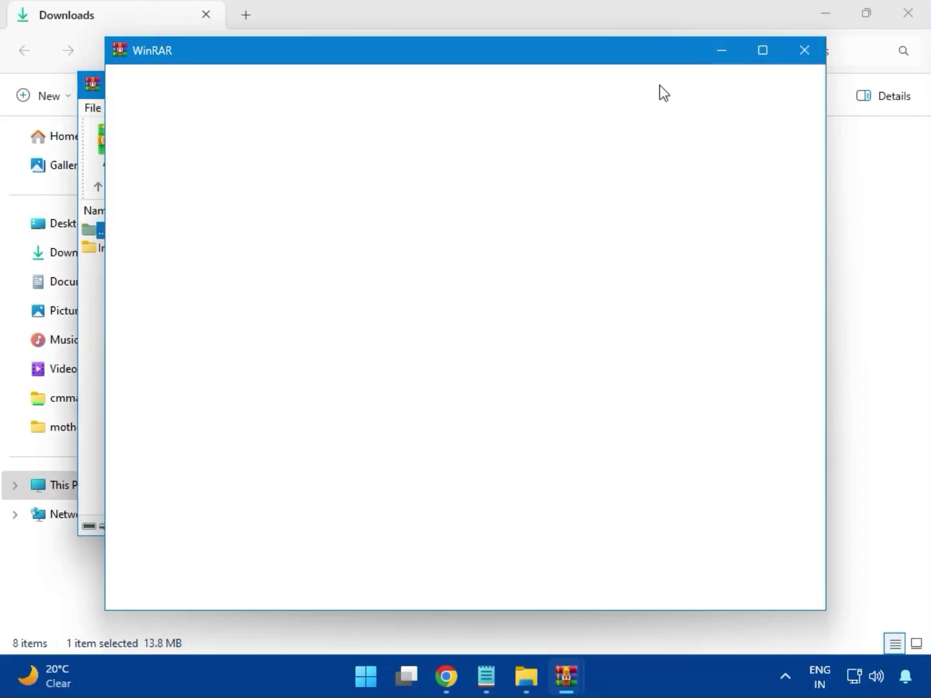
pyautogui.click(143, 256)
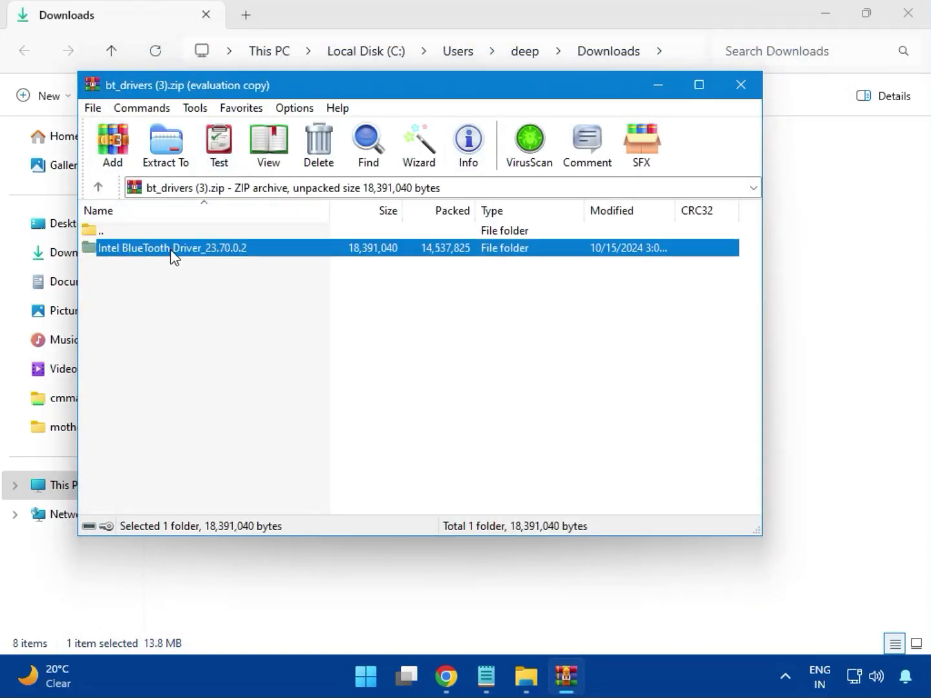
pyautogui.doubleClick(172, 250)
pyautogui.doubleClick(155, 251)
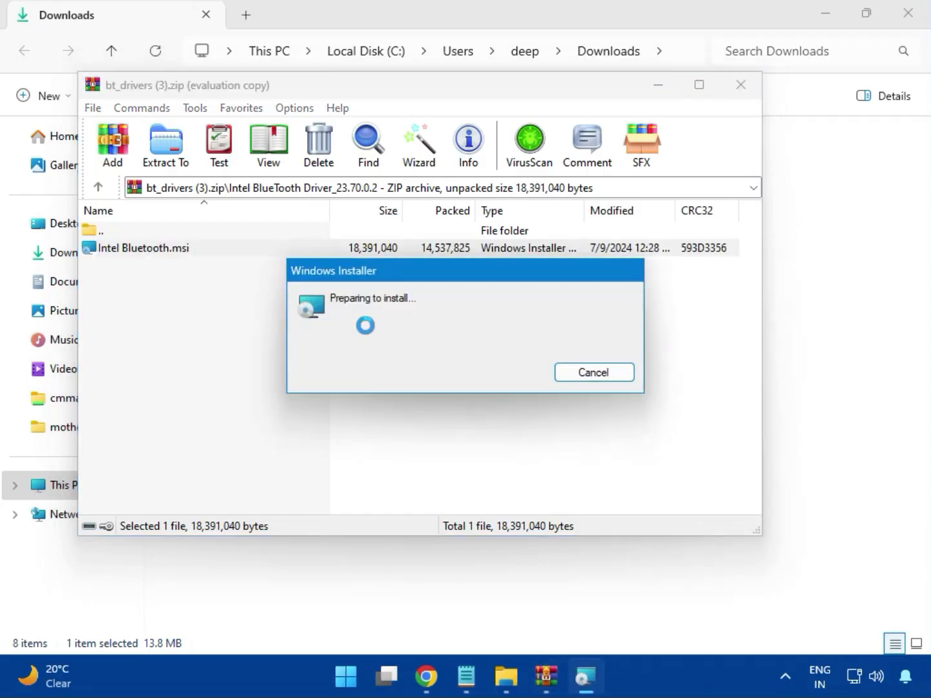
# Step: Accept the Bluetooth licence, install with the Typical setup type under admin approval, and finish
pyautogui.click(557, 477)
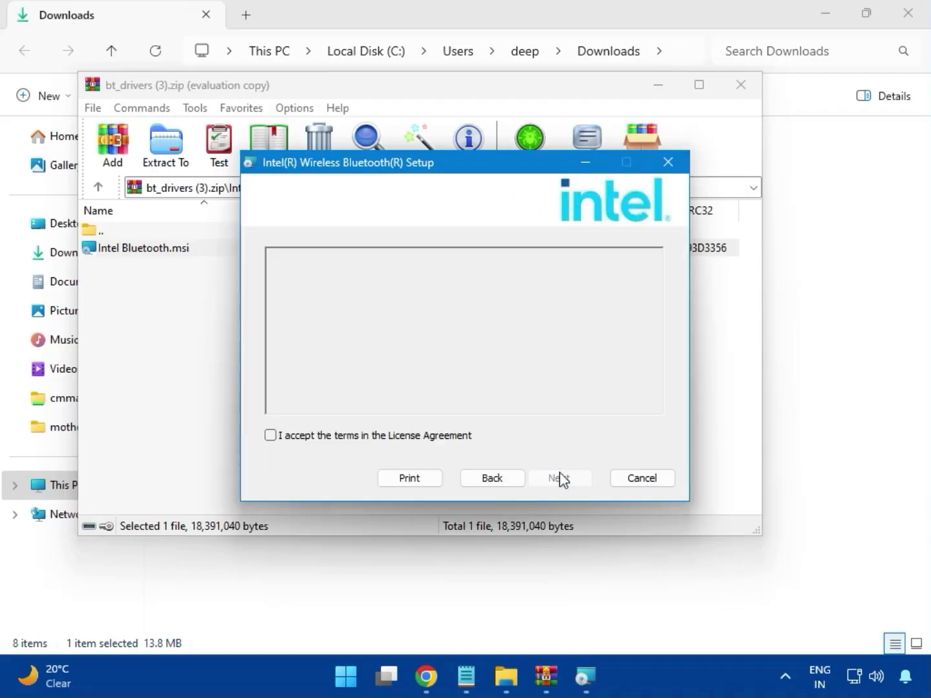
pyautogui.click(331, 438)
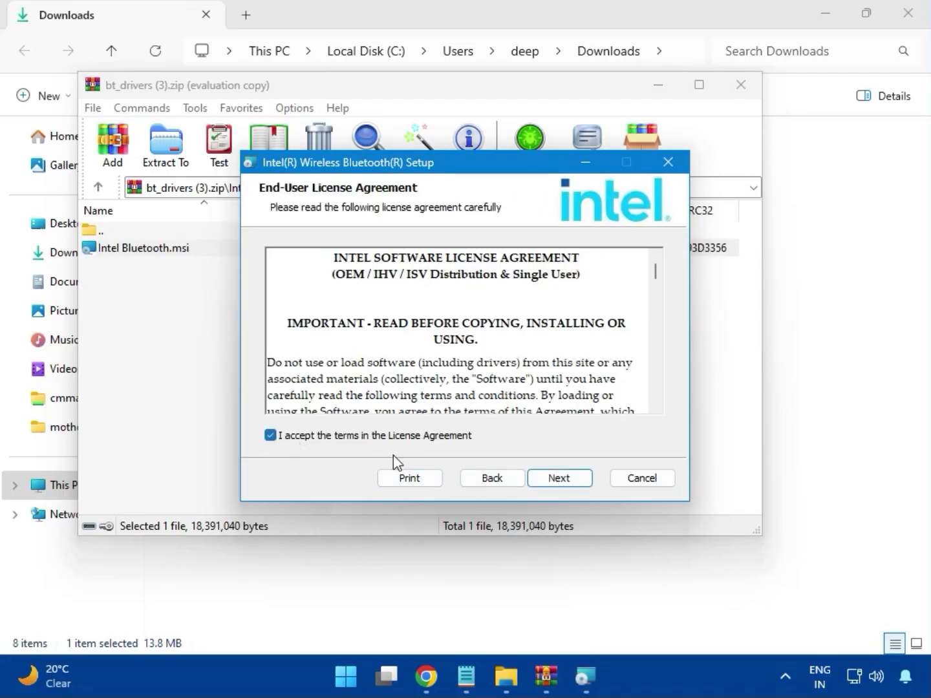
pyautogui.click(544, 480)
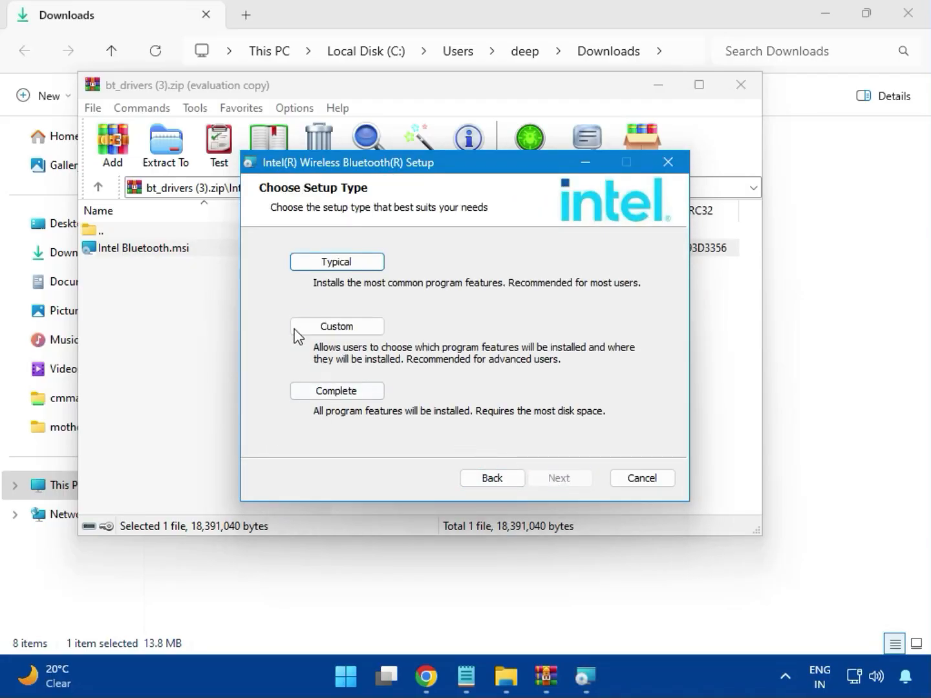
pyautogui.click(318, 264)
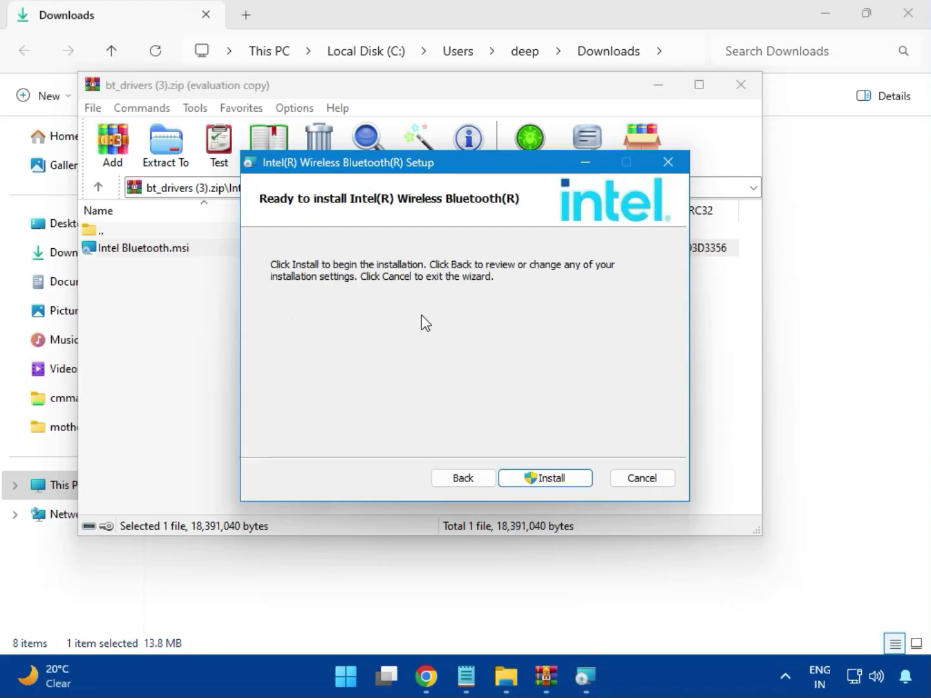
pyautogui.click(533, 478)
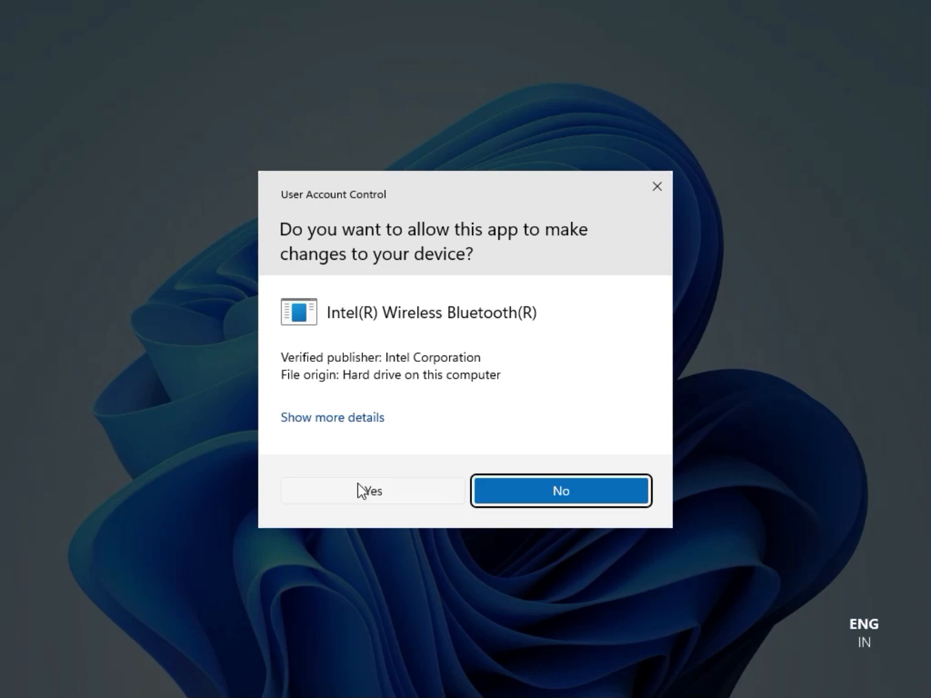
pyautogui.click(357, 480)
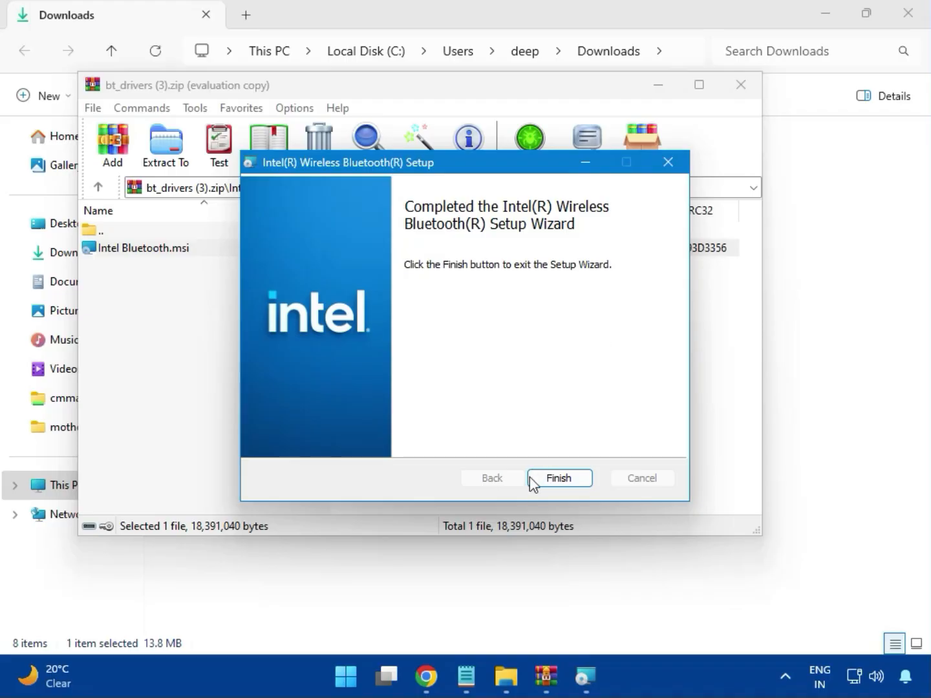
pyautogui.click(560, 478)
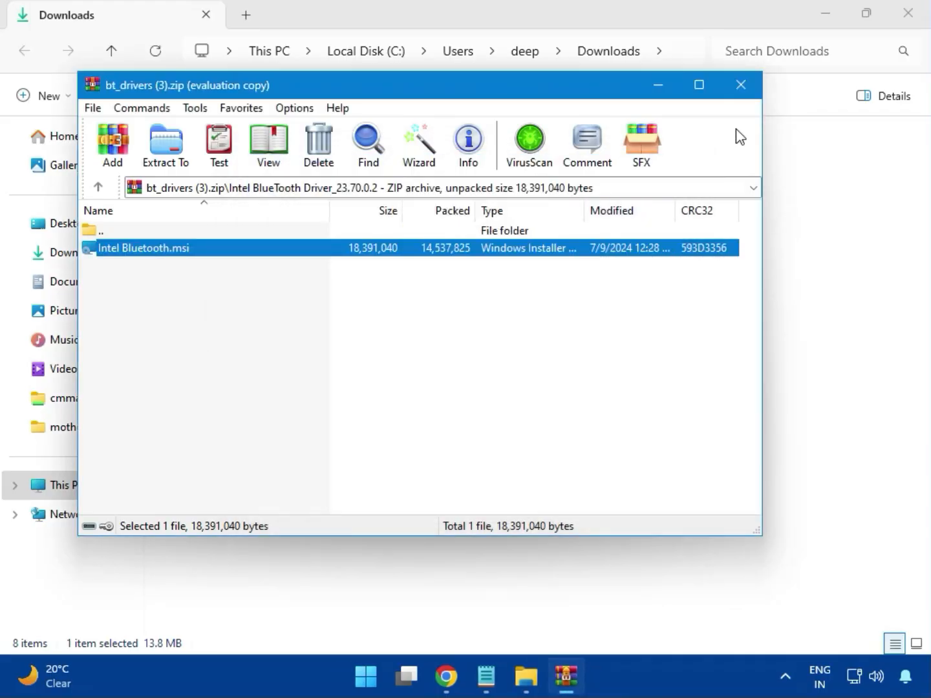
# Step: Close the Bluetooth archive and open the W11 folder inside Intel_Network_inf_w11 (8).zip
pyautogui.click(750, 95)
pyautogui.click(245, 241)
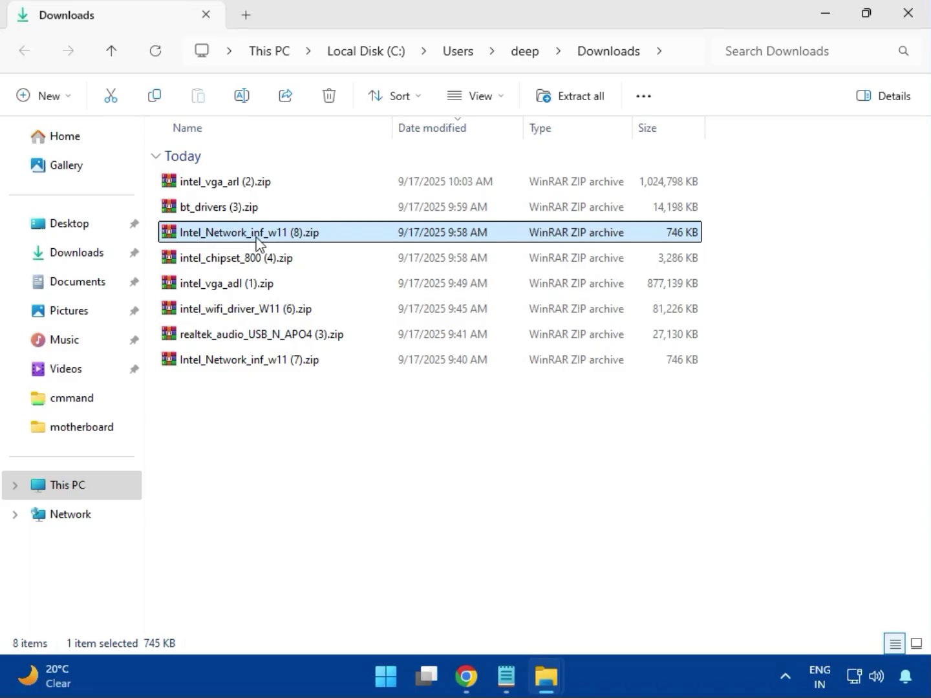
pyautogui.doubleClick(257, 238)
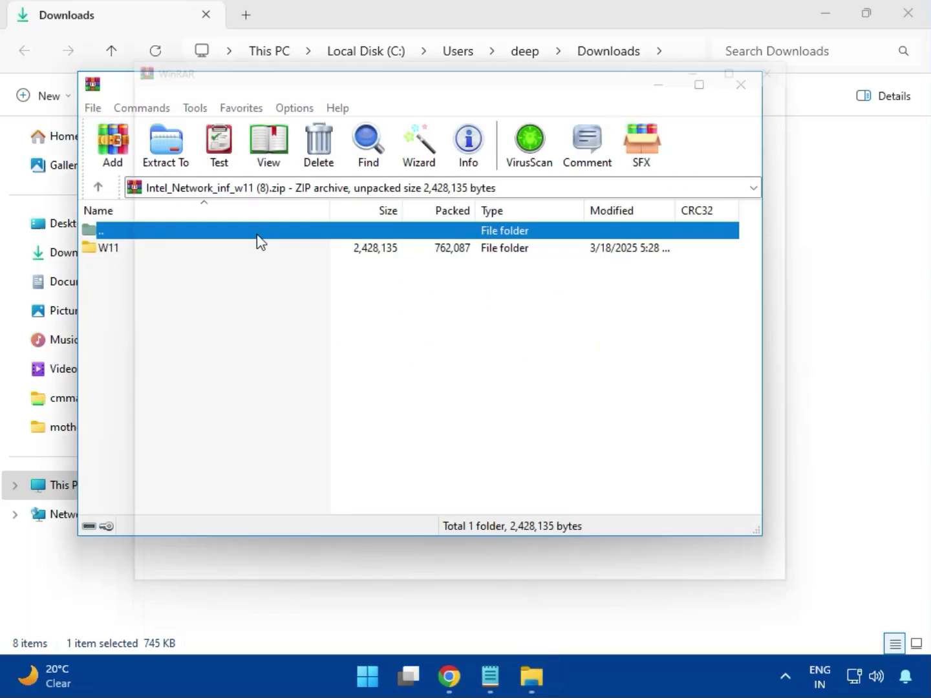
pyautogui.click(804, 52)
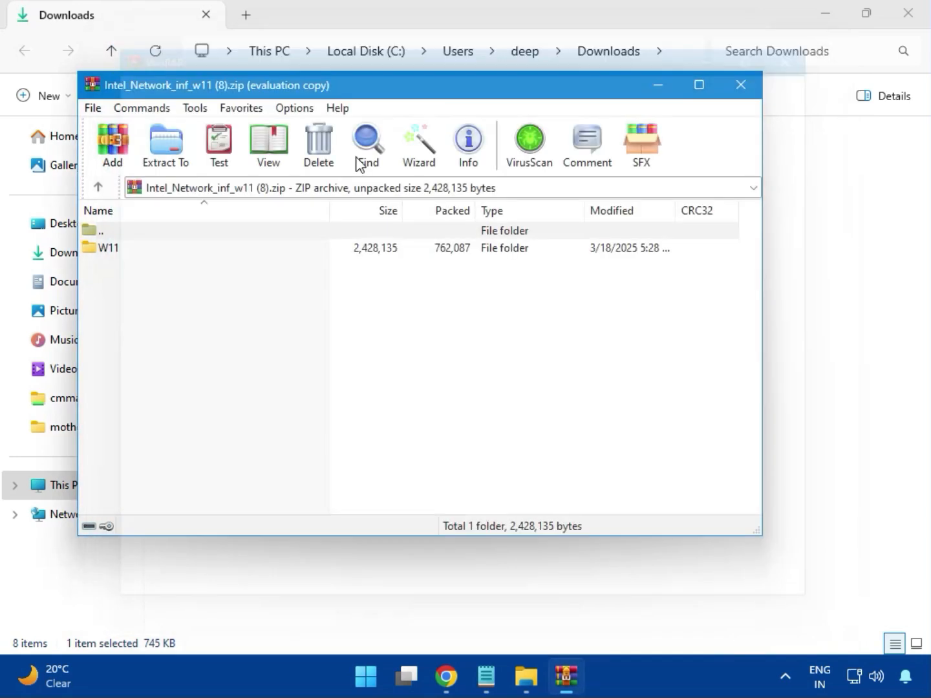
pyautogui.click(113, 250)
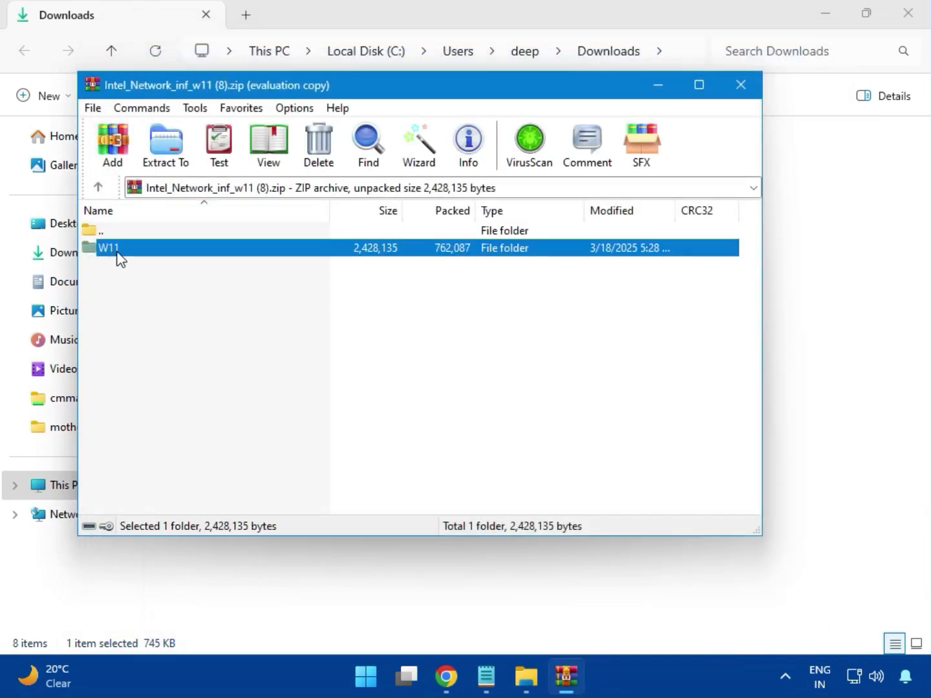
pyautogui.doubleClick(117, 252)
# Step: Run MSI SetupDrv64.exe with admin approval, then close it and the network driver archive
pyautogui.doubleClick(174, 319)
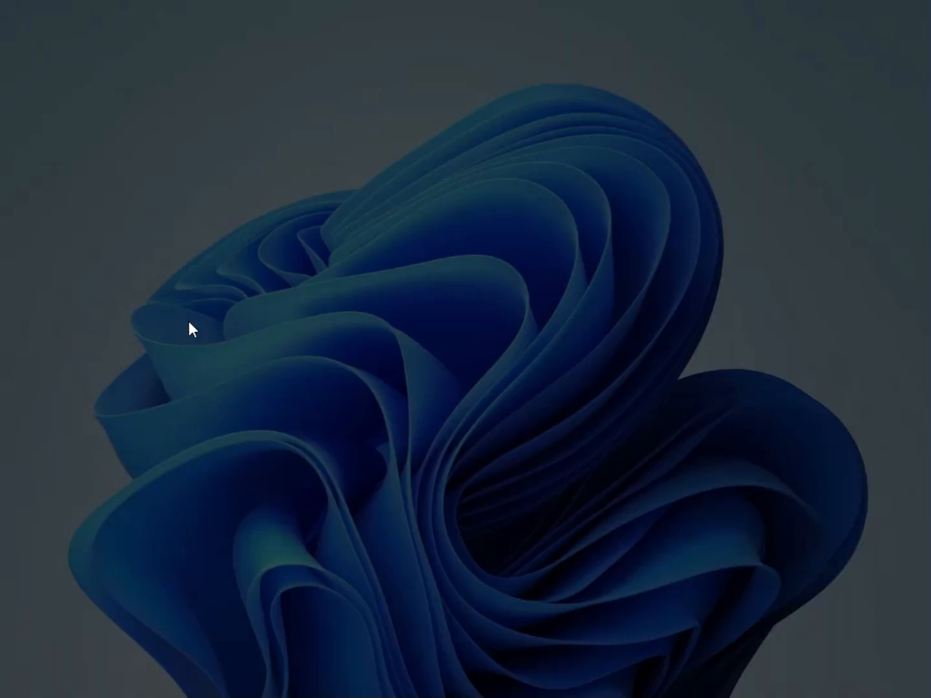
pyautogui.click(345, 481)
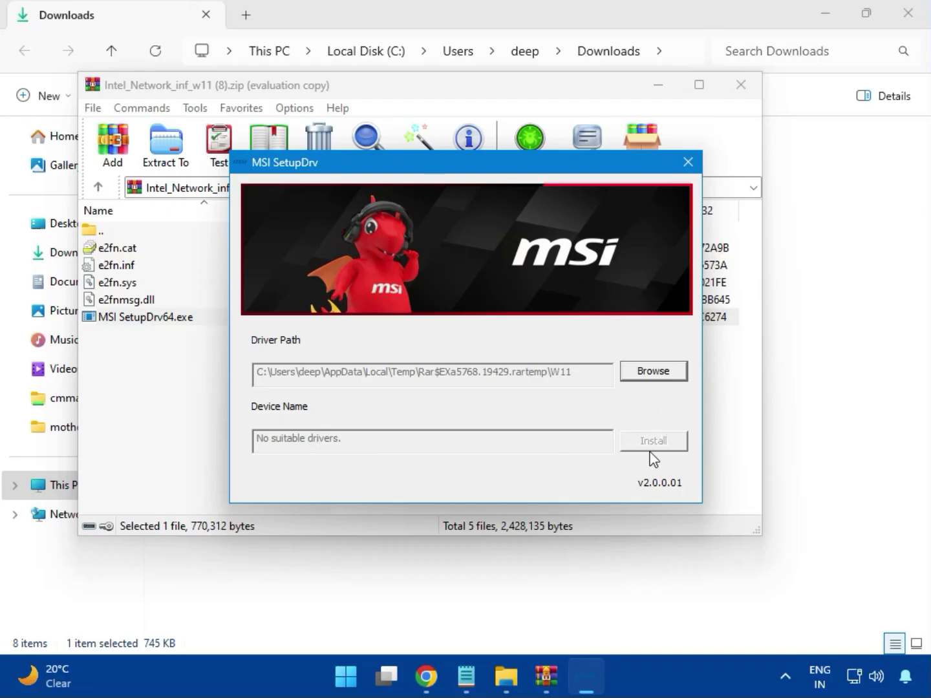
pyautogui.click(688, 163)
pyautogui.click(740, 84)
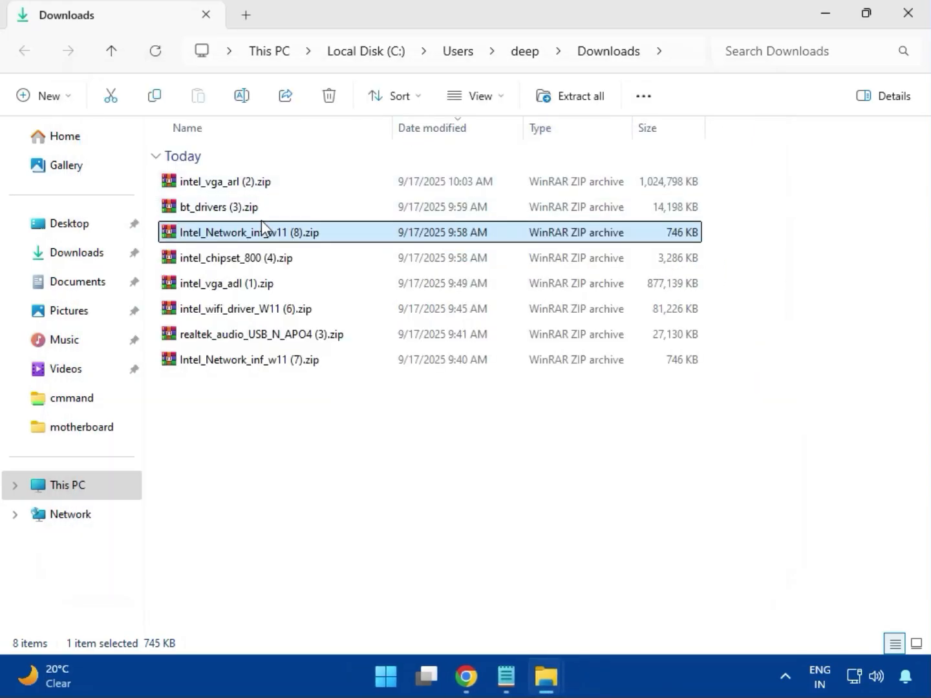
# Step: Run SetupChipset.exe from the Intel Chipset Driver folder in intel_chipset_800 (4).zip
pyautogui.click(216, 265)
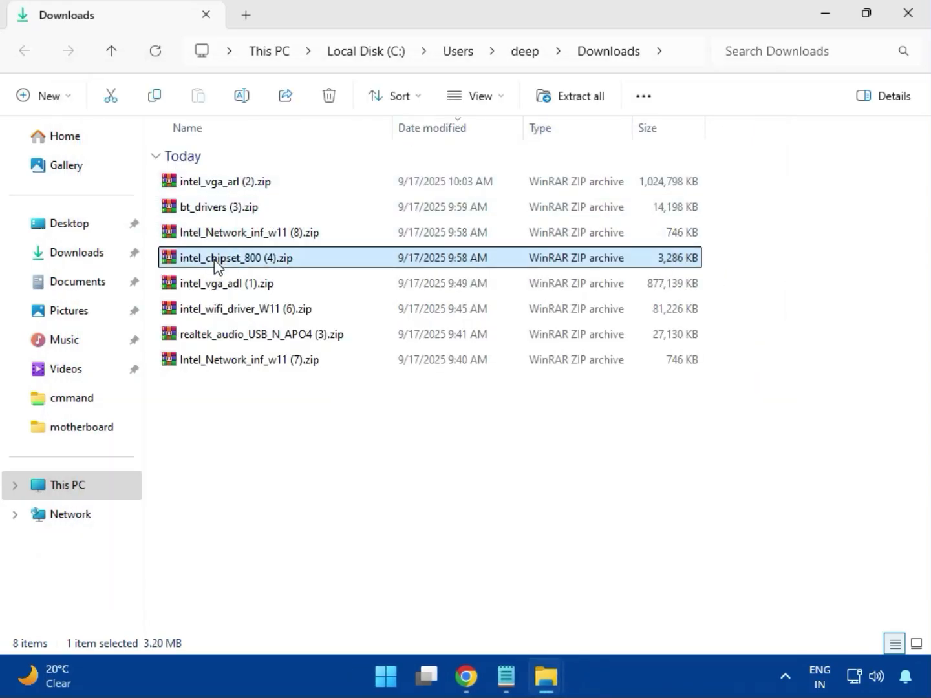
pyautogui.doubleClick(264, 267)
pyautogui.click(133, 255)
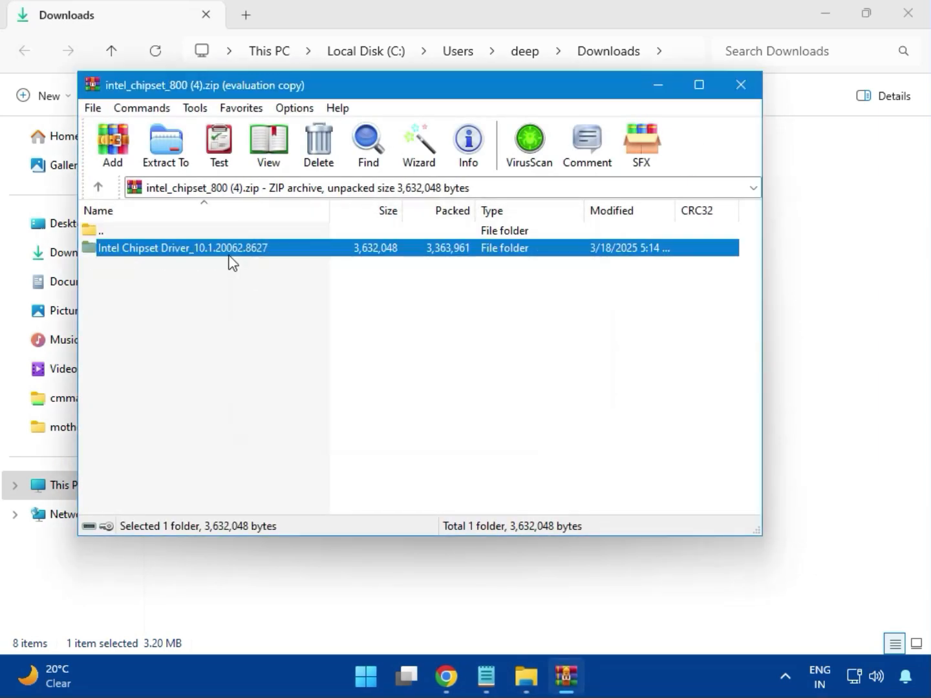
pyautogui.doubleClick(227, 251)
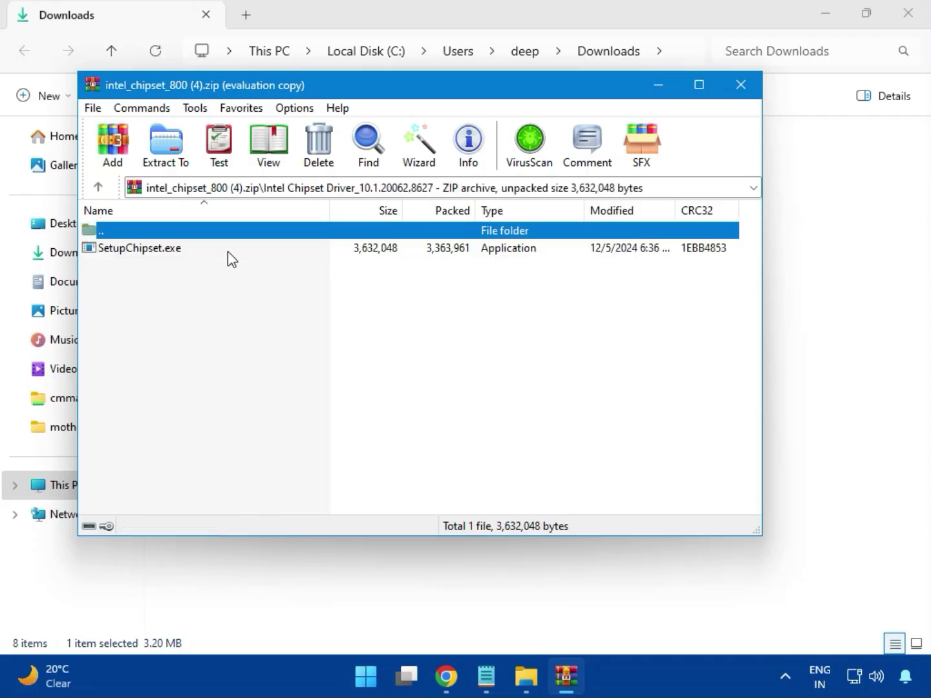
pyautogui.doubleClick(149, 258)
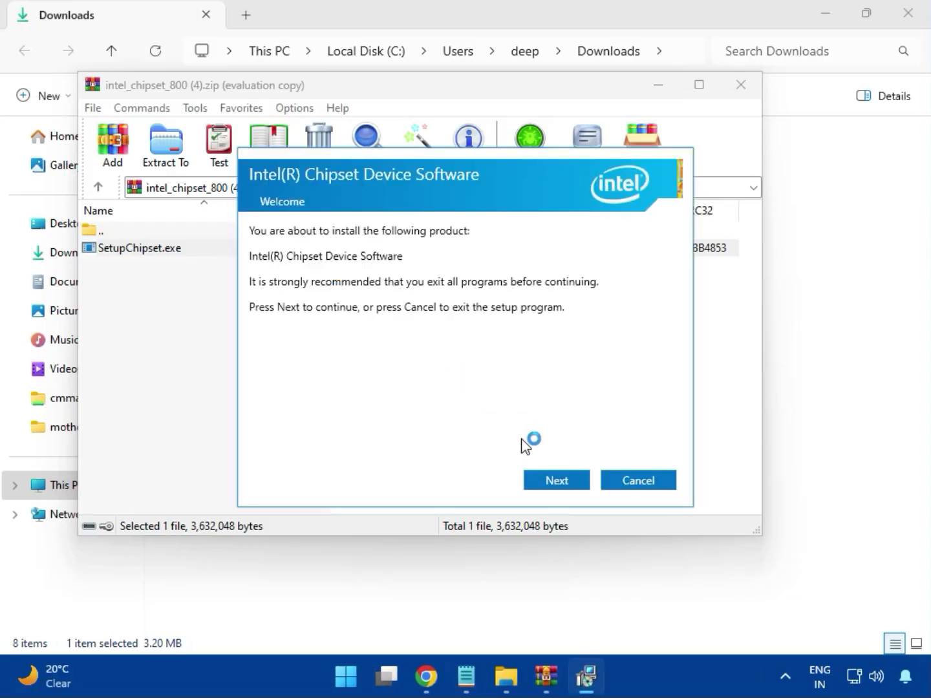
# Step: Accept the licence, run the chipset install with UAC approval, and acknowledge the 0x00004E24 unsupported-platform error
pyautogui.click(560, 482)
pyautogui.click(559, 483)
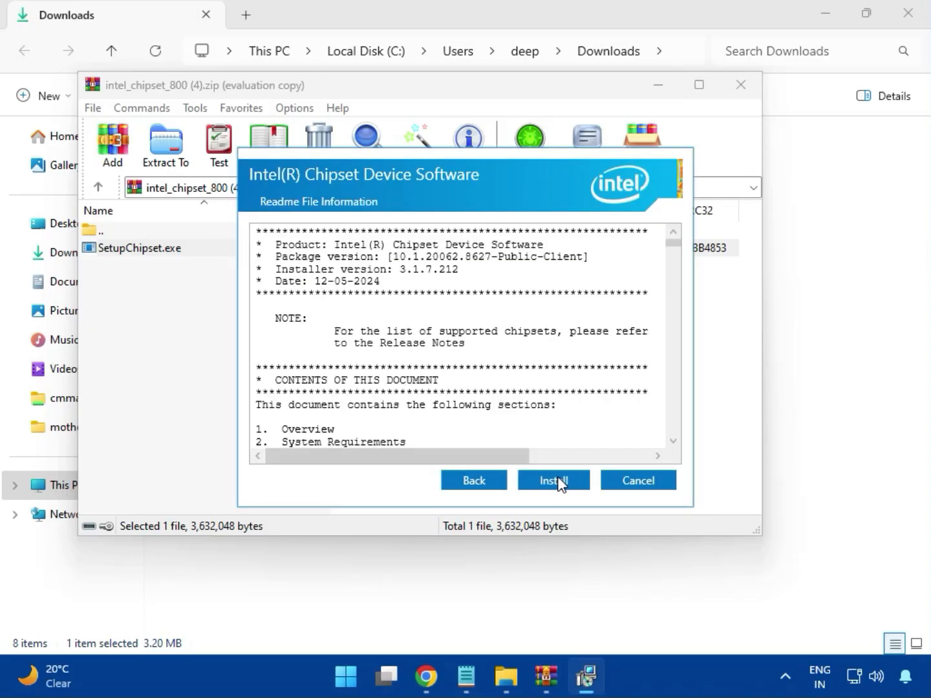
pyautogui.click(556, 480)
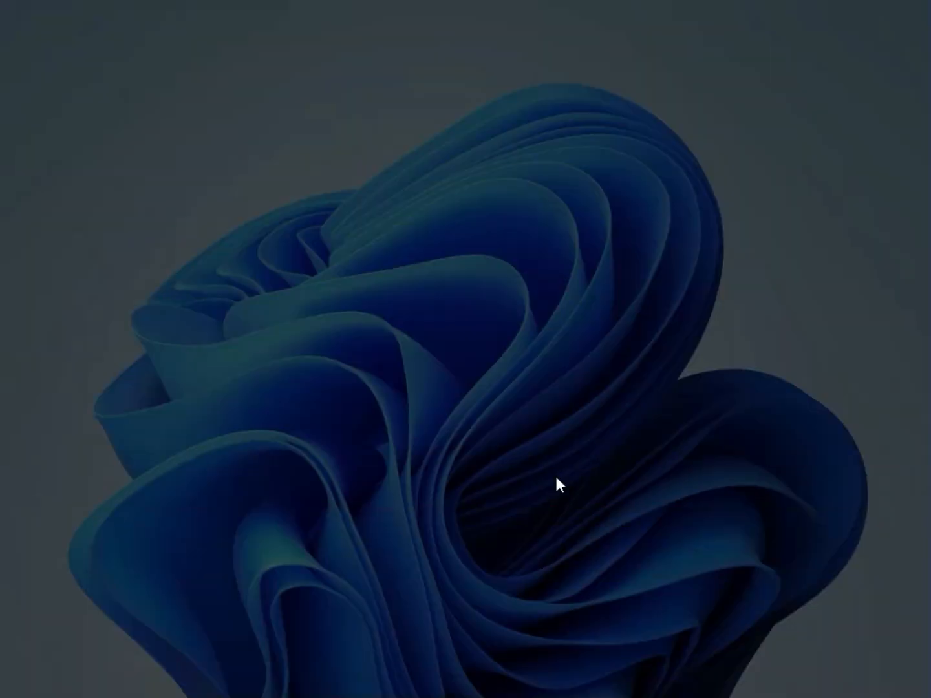
pyautogui.click(451, 481)
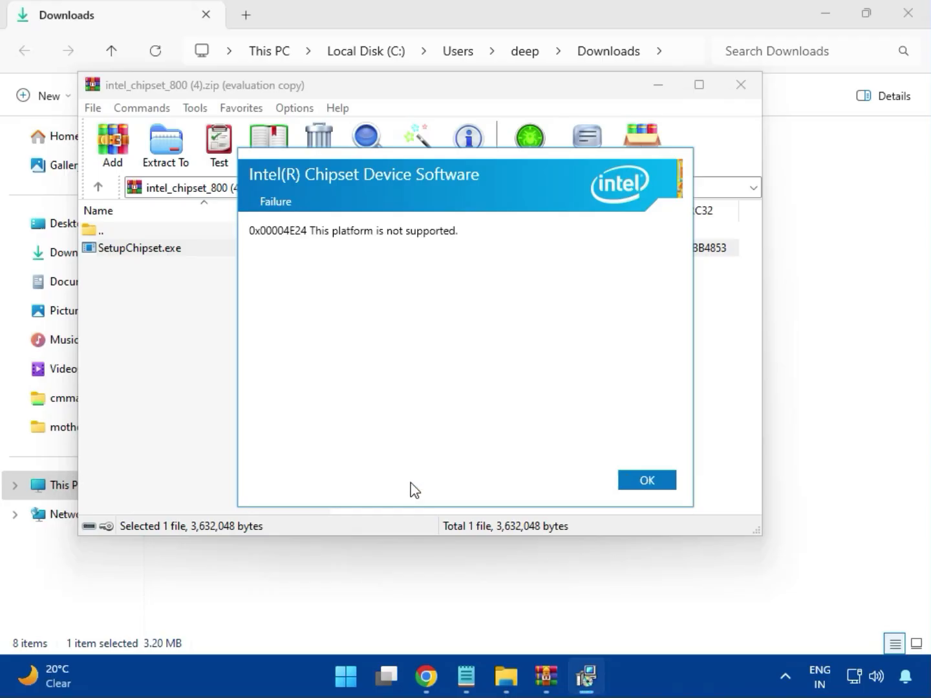
pyautogui.click(637, 481)
# Step: Close the chipset archive, then open and close intel_vga_adl (1).zip without using it
pyautogui.click(739, 95)
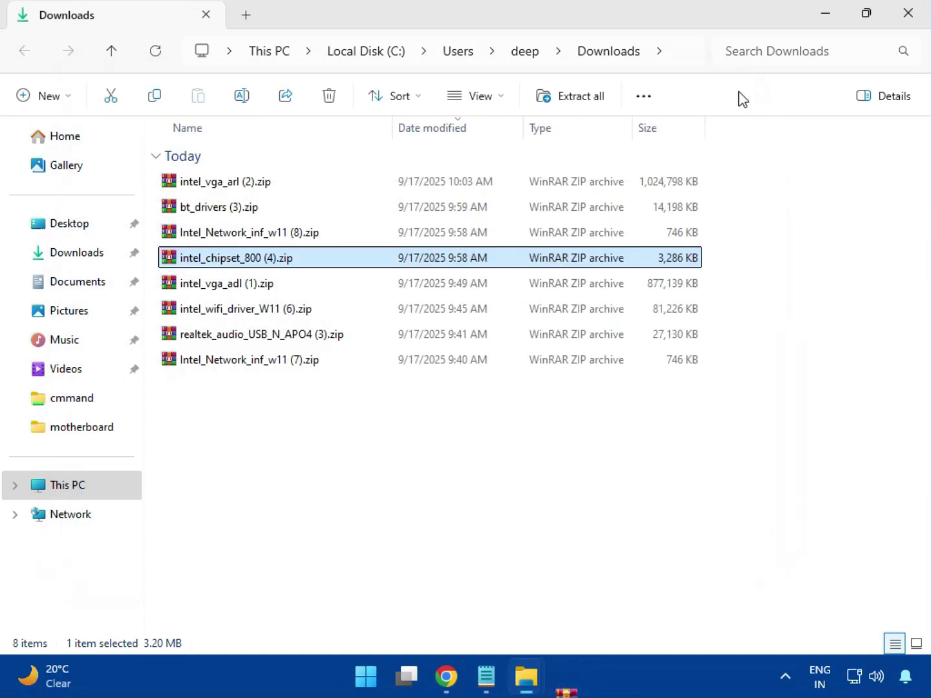
pyautogui.click(237, 287)
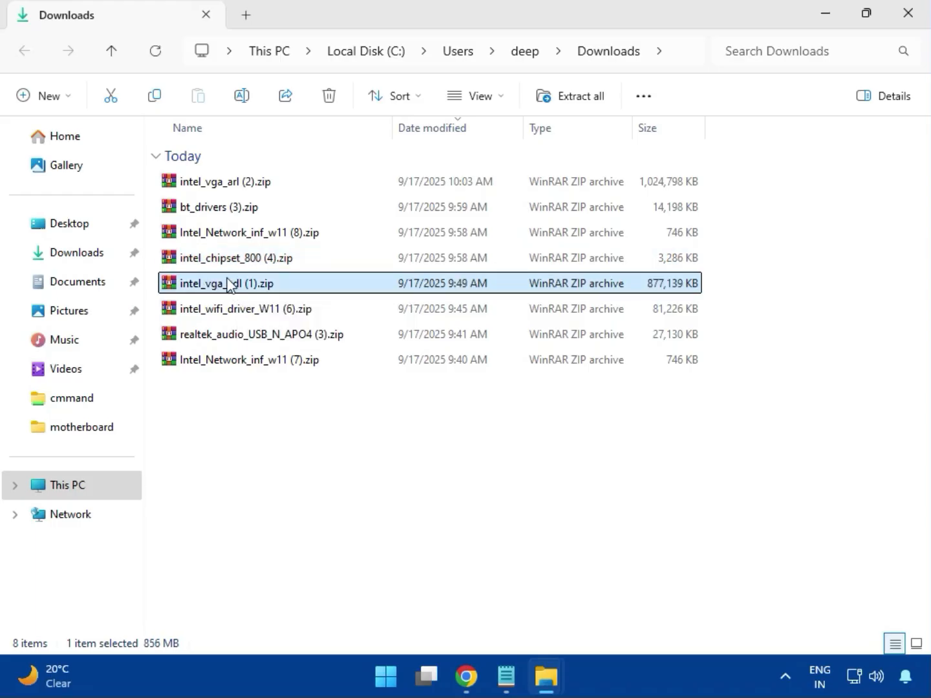
pyautogui.doubleClick(229, 284)
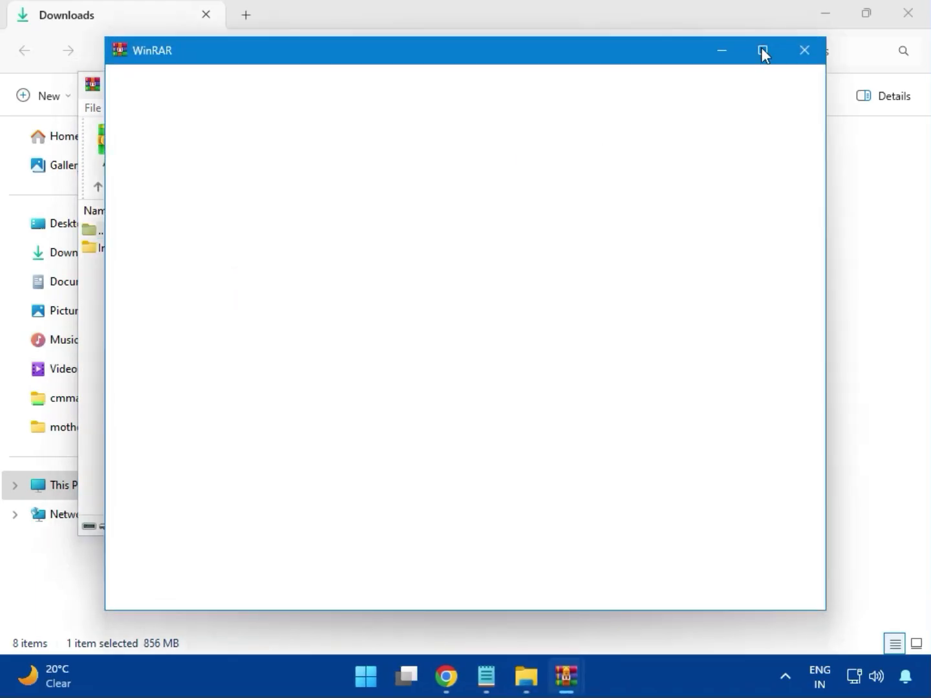
pyautogui.click(805, 49)
pyautogui.click(738, 86)
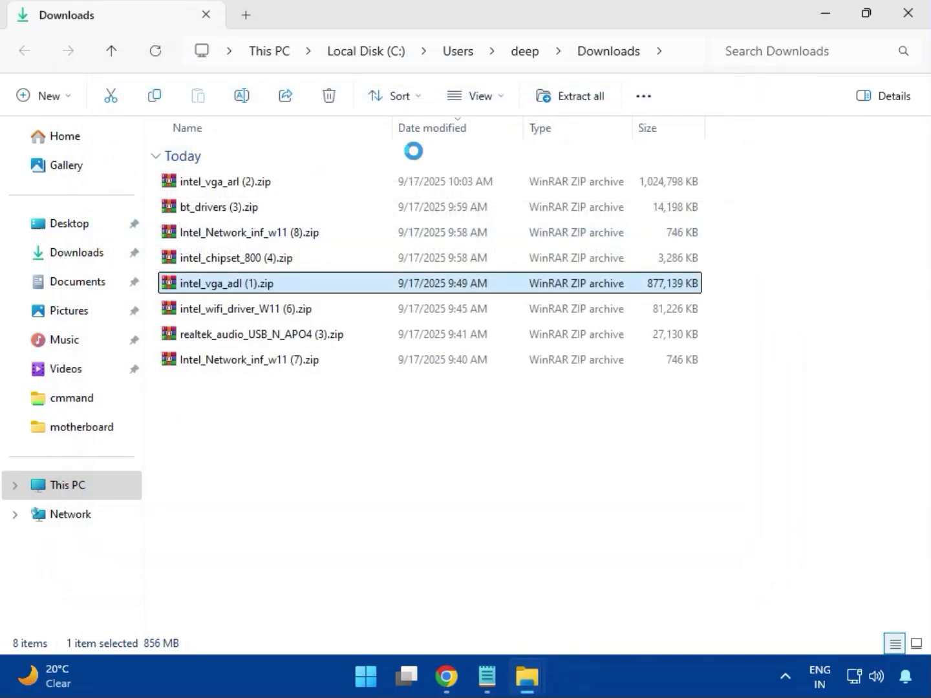
# Step: Open intel_wifi_driver_W11 (6).zip and dismiss the WinRAR licence reminder
pyautogui.click(240, 311)
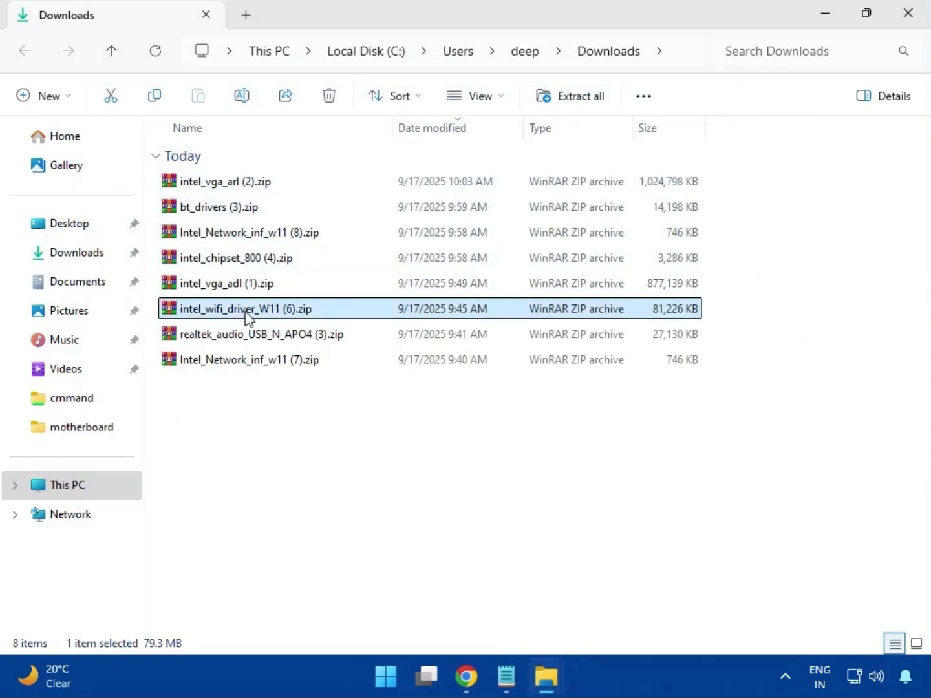
pyautogui.doubleClick(236, 314)
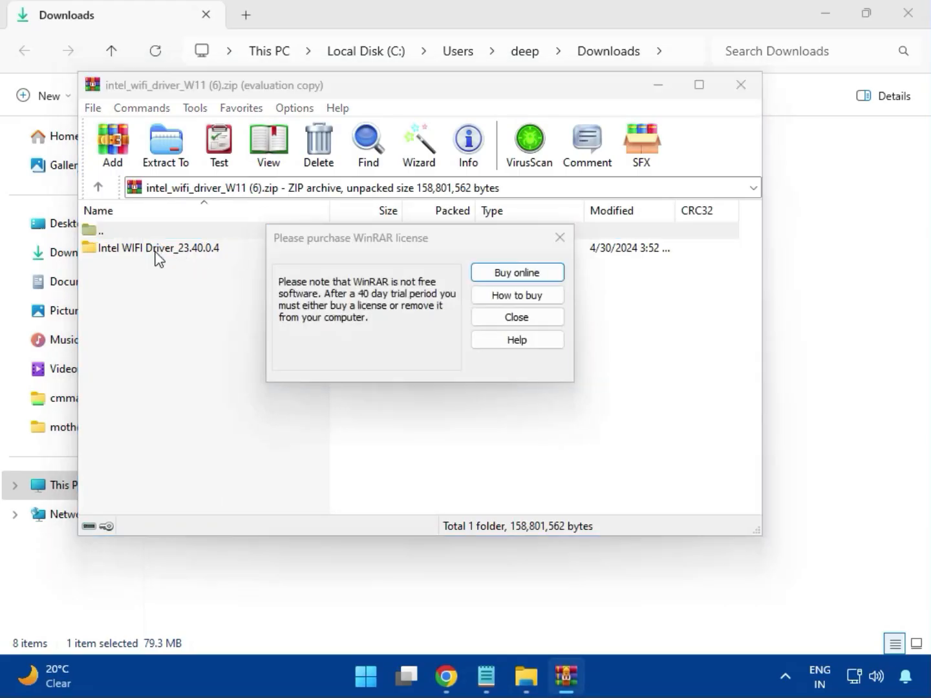
pyautogui.click(559, 238)
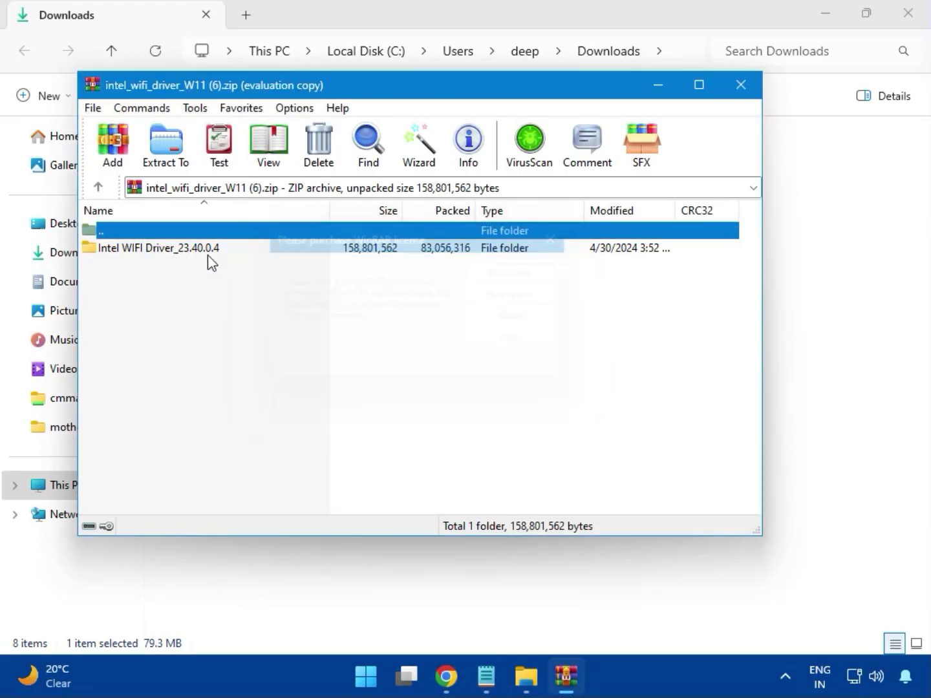
# Step: Browse into Intel WIFI Driver_23.40.0.4\UWD\Win64 and inspect the Drivers folder before returning to Win64
pyautogui.doubleClick(151, 252)
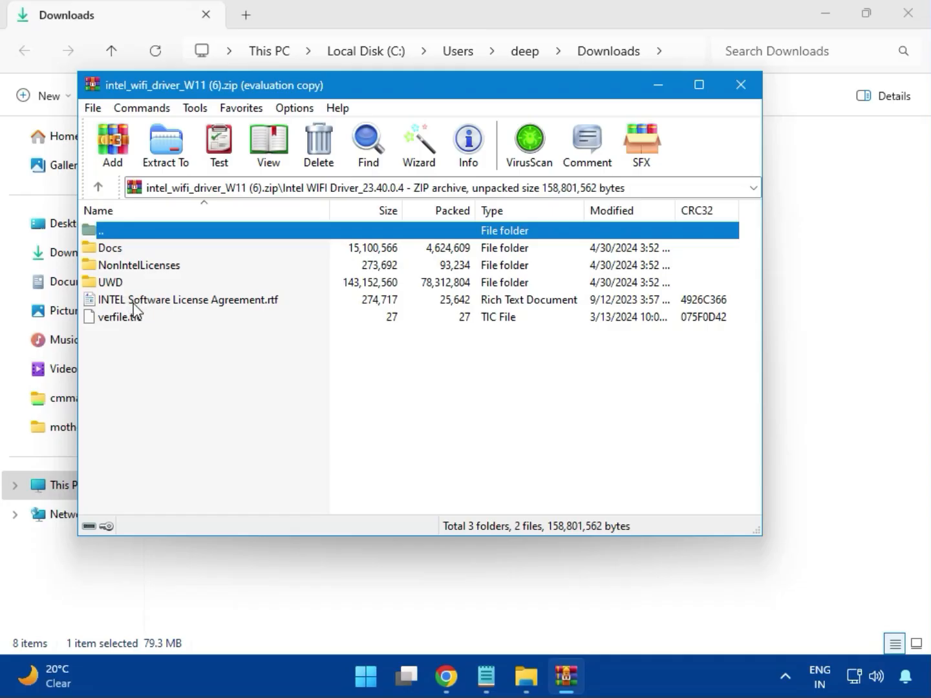
pyautogui.click(125, 284)
pyautogui.doubleClick(125, 284)
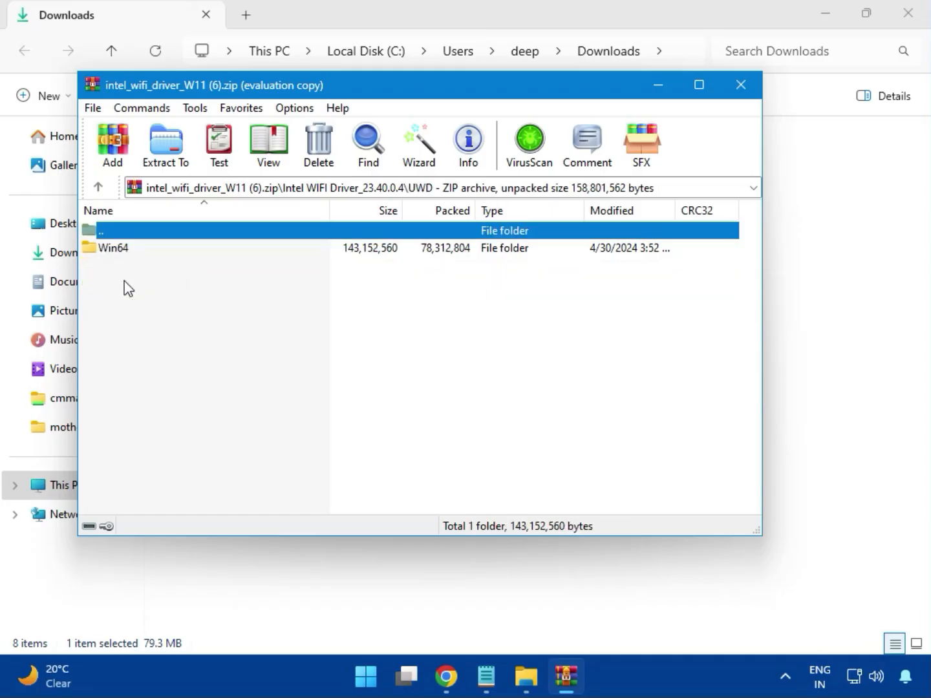
pyautogui.doubleClick(125, 253)
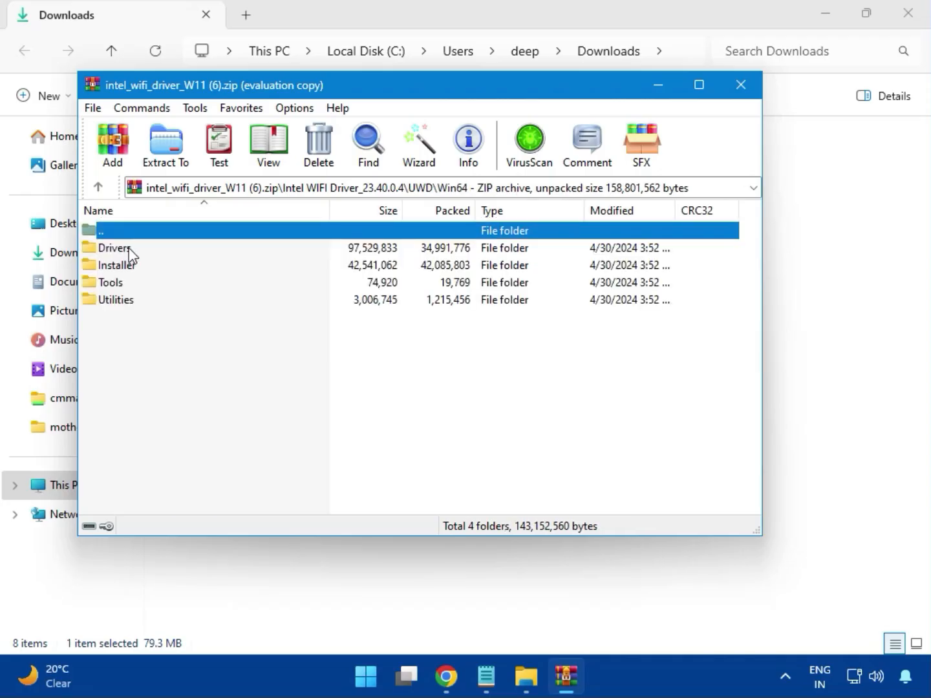
pyautogui.doubleClick(128, 250)
pyautogui.scroll(-2, 162, 362)
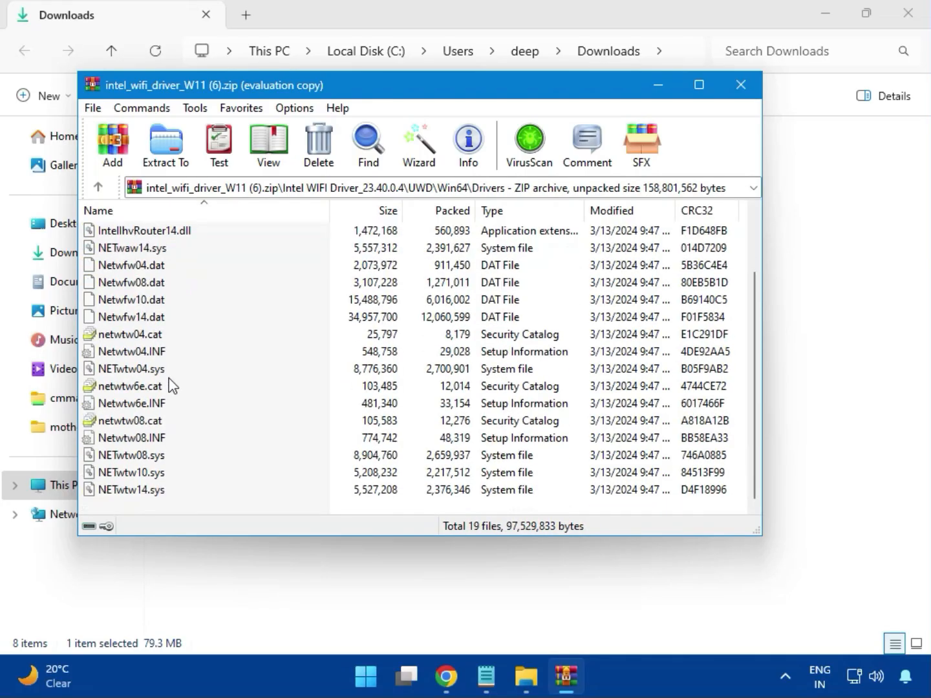
pyautogui.scroll(2, 162, 431)
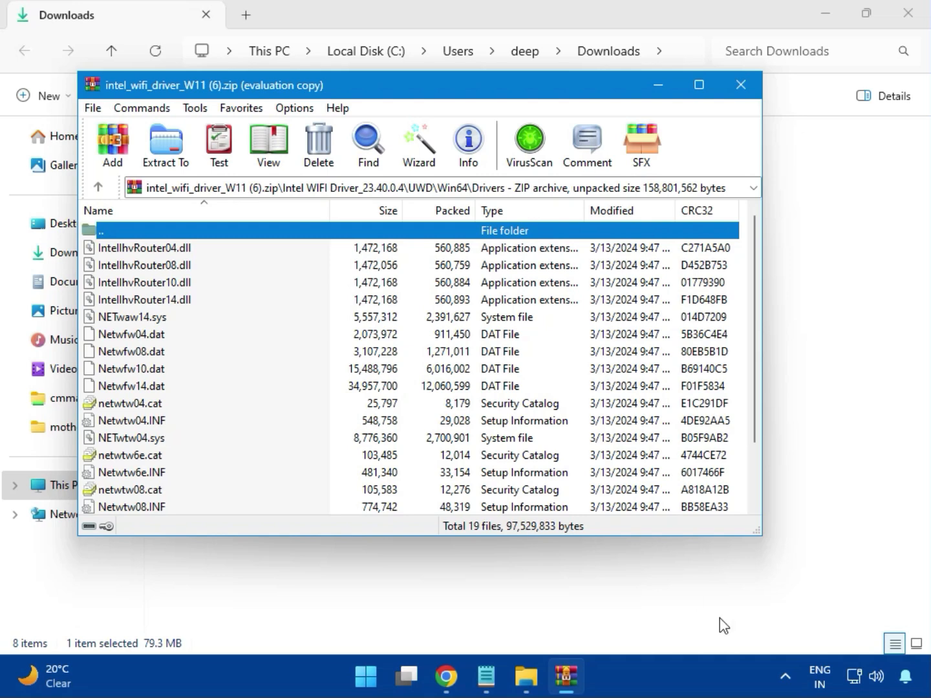
pyautogui.press('BackSpace')
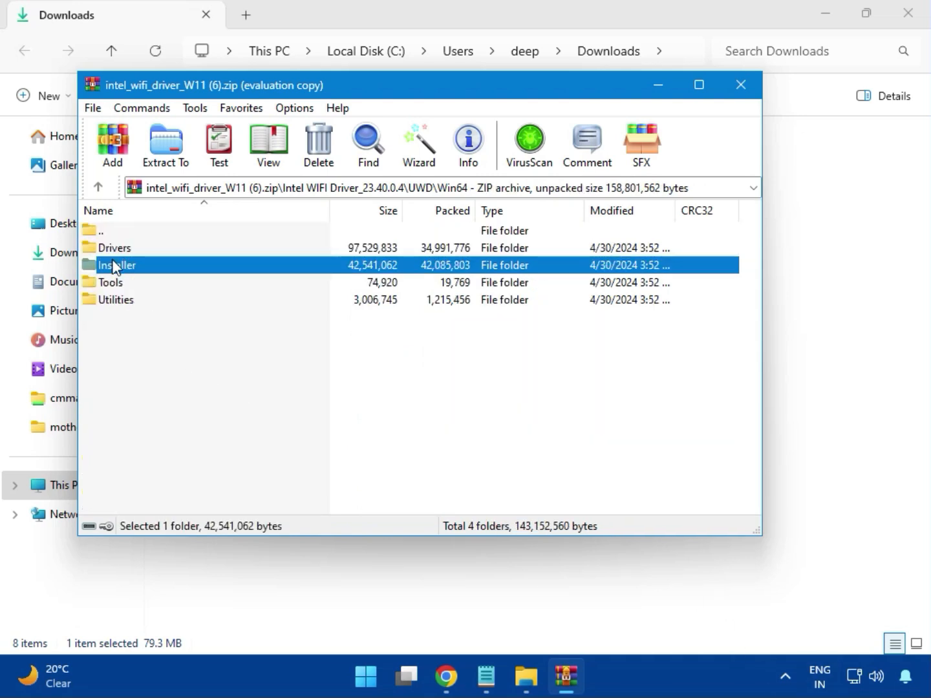
# Step: Launch WirelessSetup.exe from the Win64\Installer folder
pyautogui.doubleClick(124, 270)
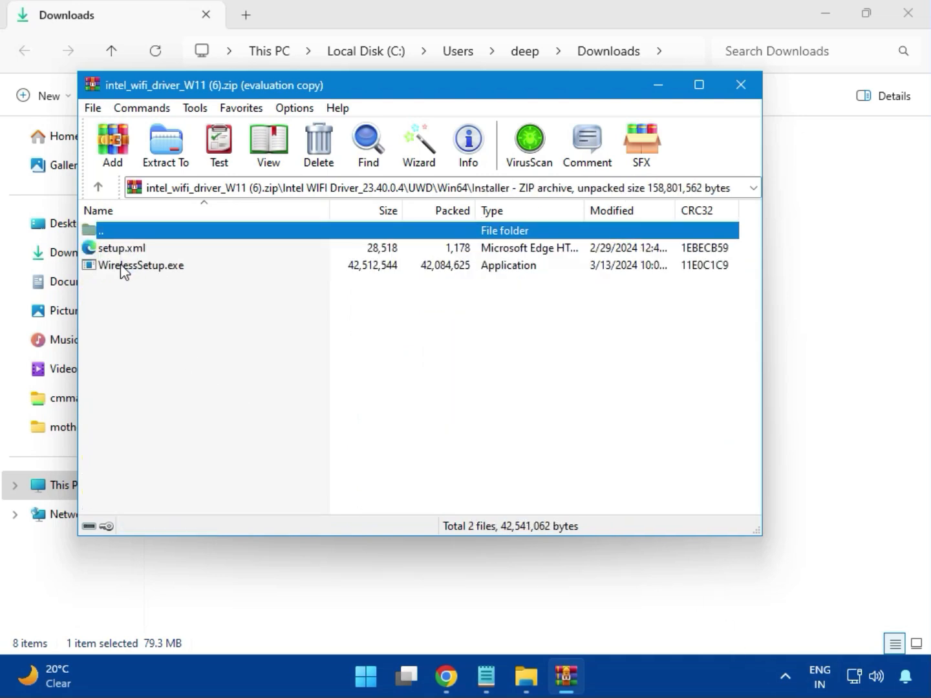
pyautogui.click(116, 271)
pyautogui.doubleClick(145, 271)
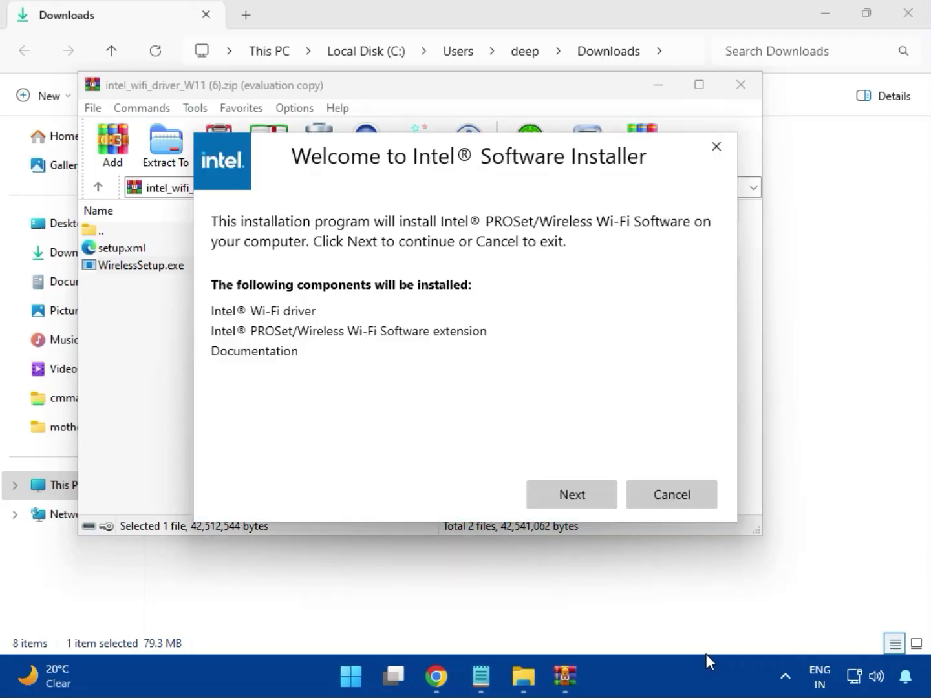
# Step: Agree to the licence terms, install Intel PROSet/Wireless Wi-Fi Software with UAC approval, and finish
pyautogui.click(569, 487)
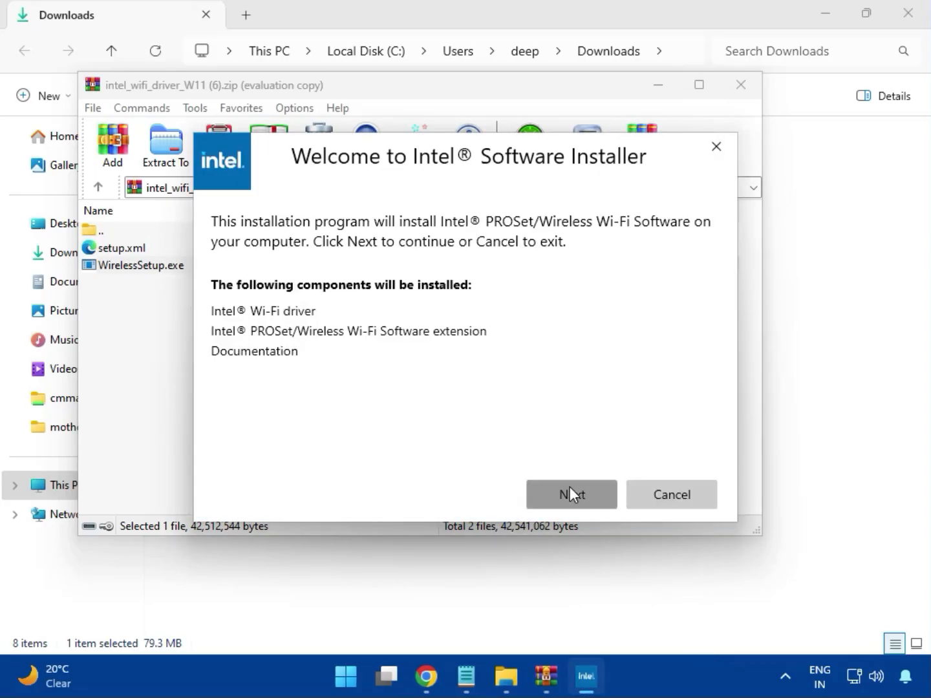
pyautogui.click(402, 457)
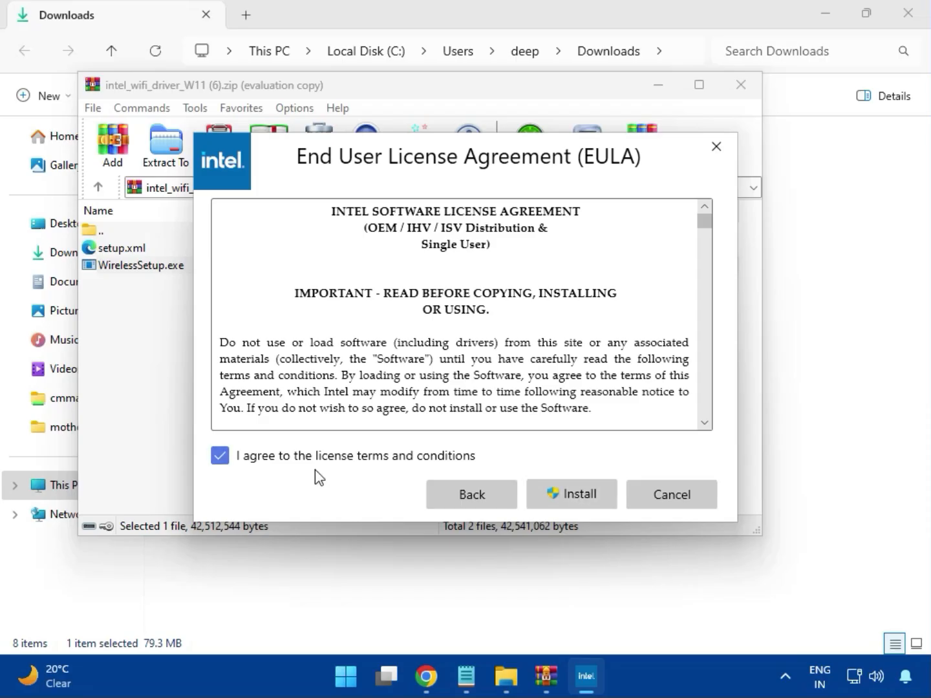
pyautogui.click(581, 499)
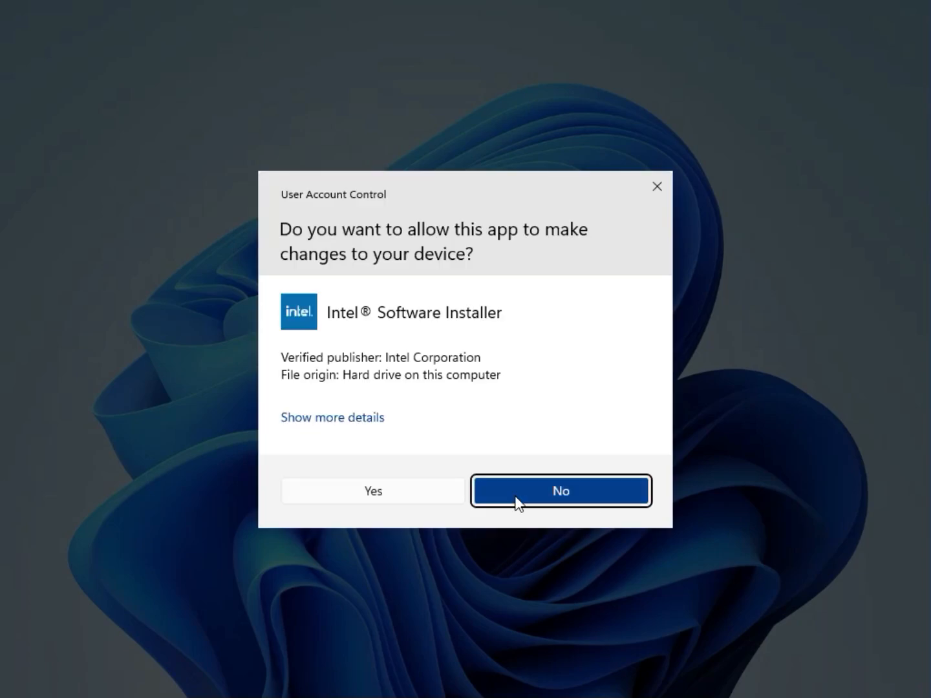
pyautogui.click(420, 503)
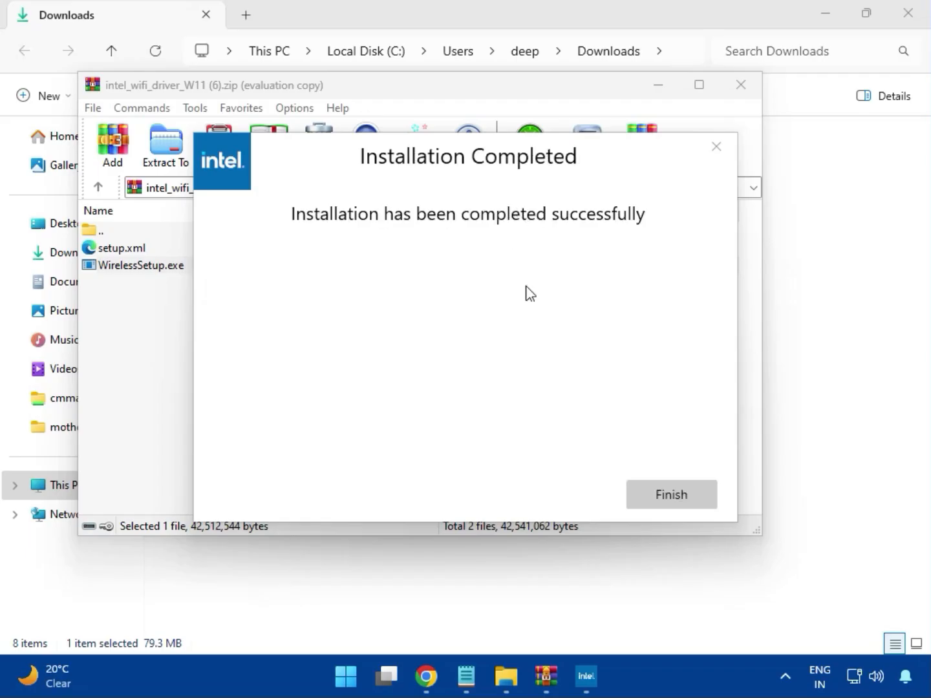
pyautogui.click(669, 495)
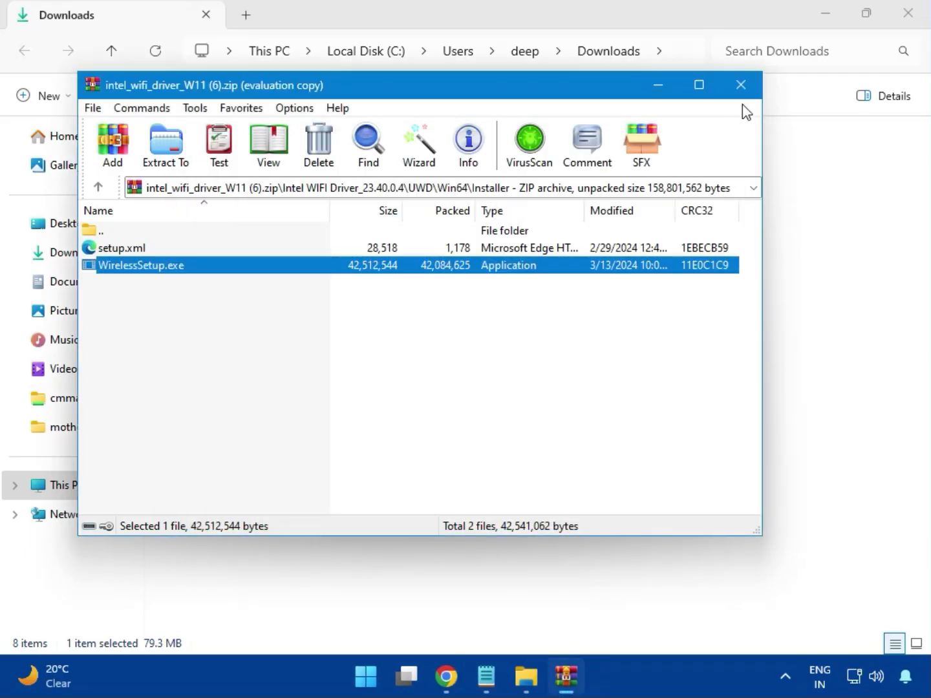
# Step: Close the Wi-Fi archive and launch MSI_Launcher.exe from Realtek USB Universal Driver in realtek_audio_USB_N_APO4 (3).zip
pyautogui.click(742, 87)
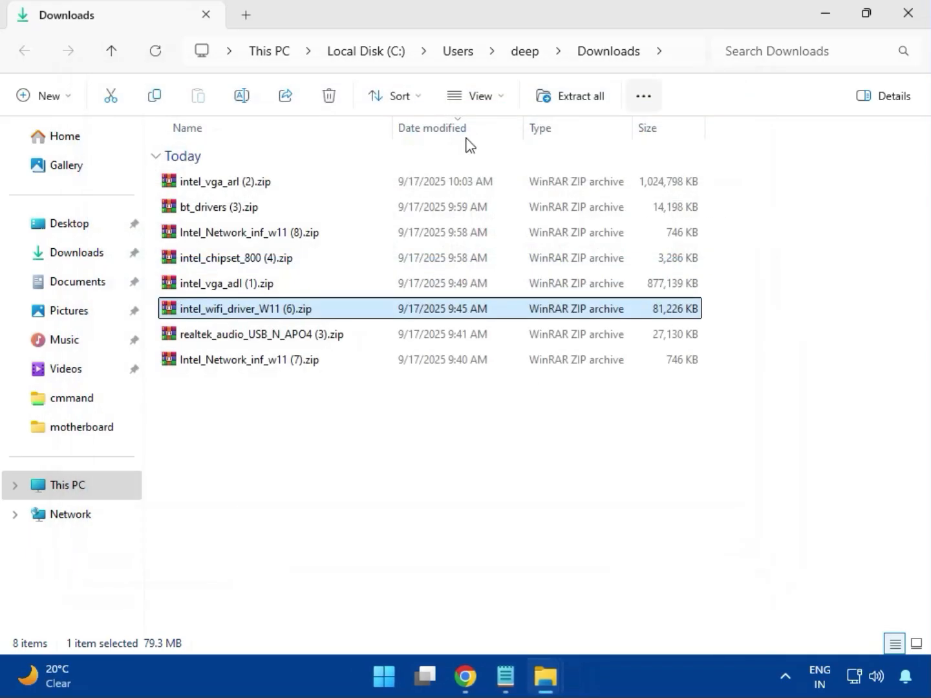
pyautogui.doubleClick(280, 343)
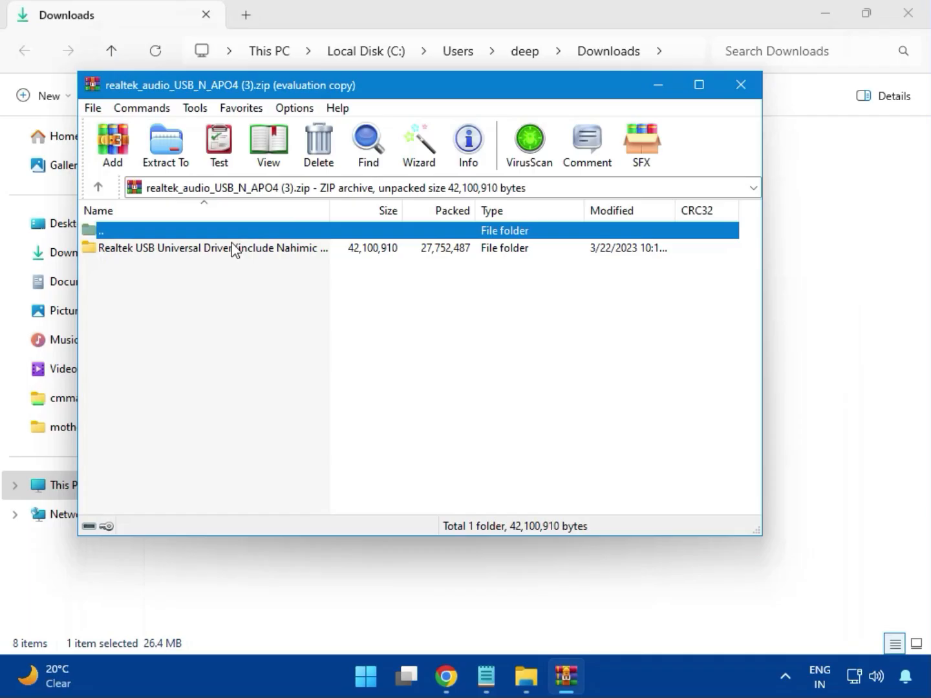
pyautogui.doubleClick(208, 252)
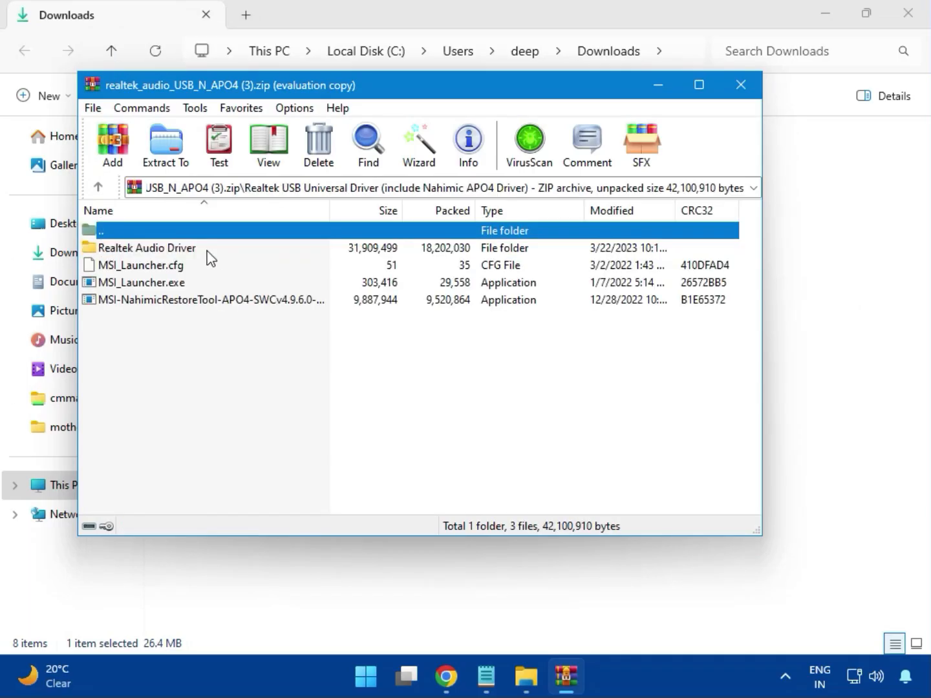
pyautogui.doubleClick(166, 286)
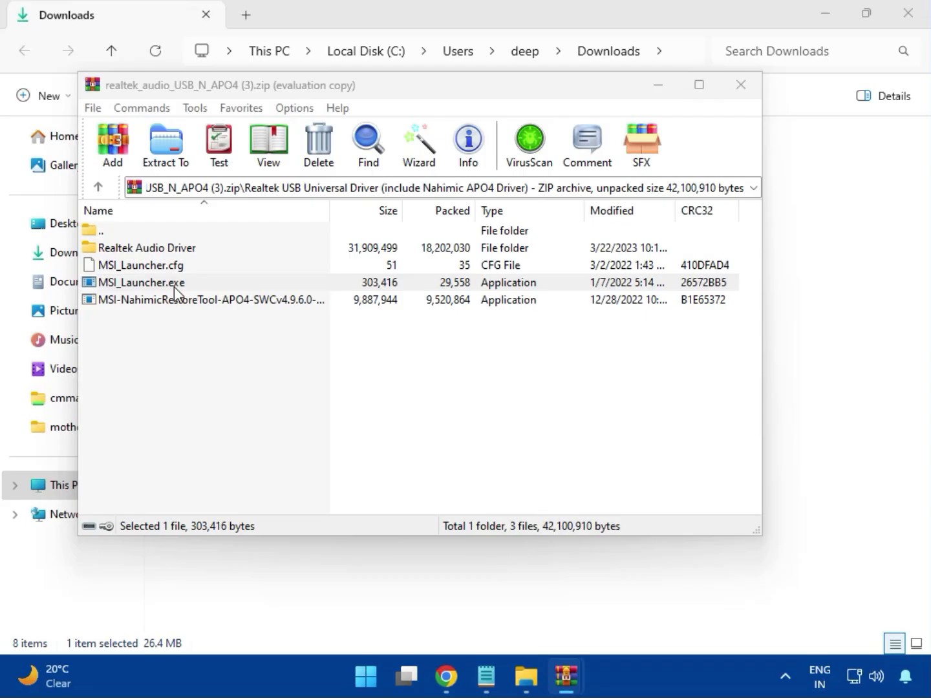
pyautogui.click(175, 291)
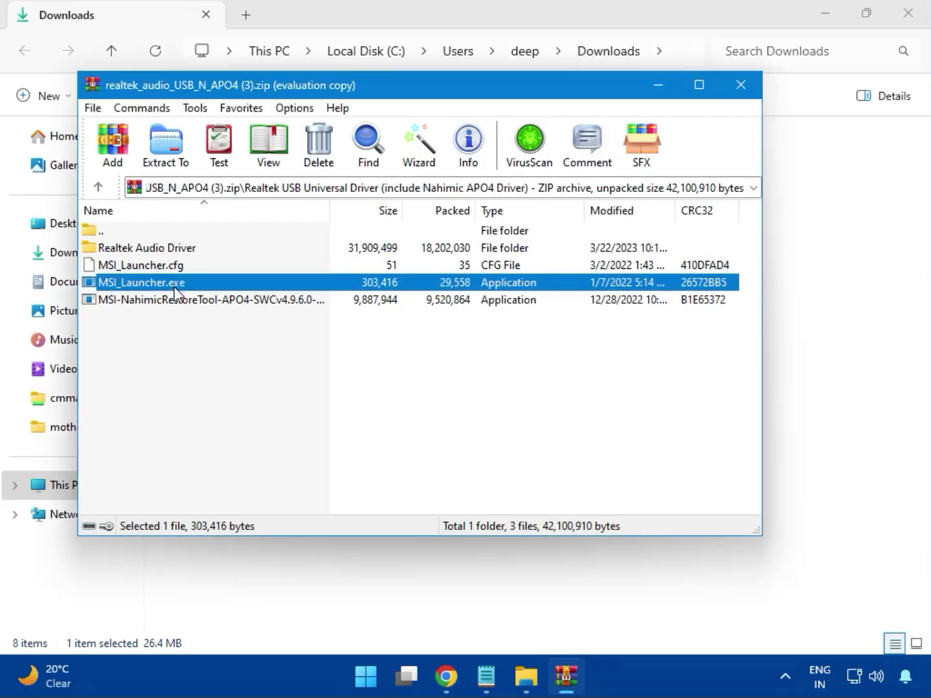
pyautogui.doubleClick(176, 290)
# Step: Approve both administrator prompts for the Realtek audio launcher, then close the archive
pyautogui.click(372, 492)
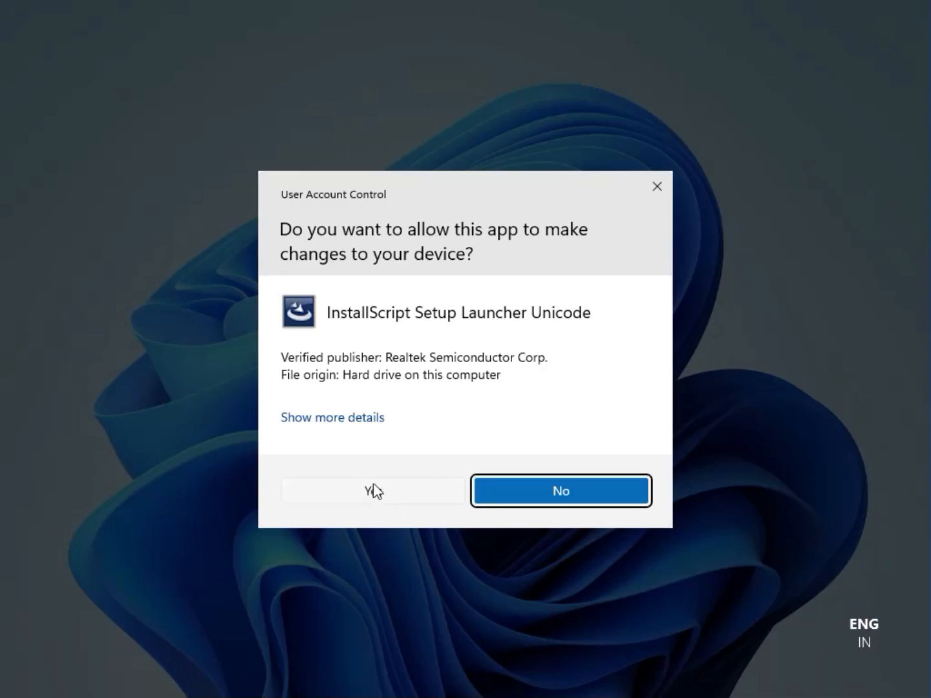
pyautogui.click(373, 486)
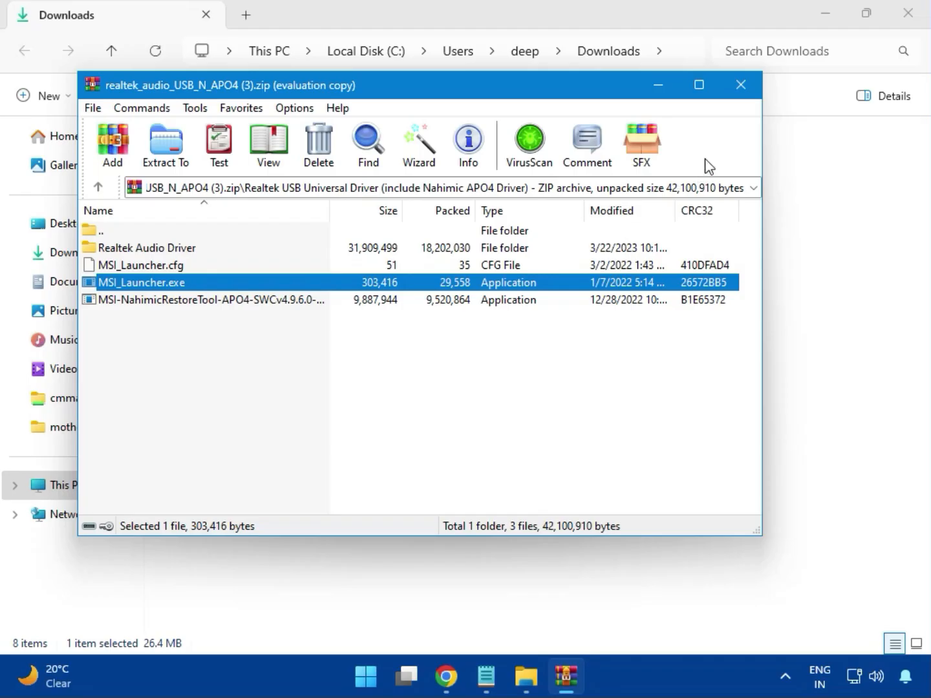
pyautogui.click(741, 84)
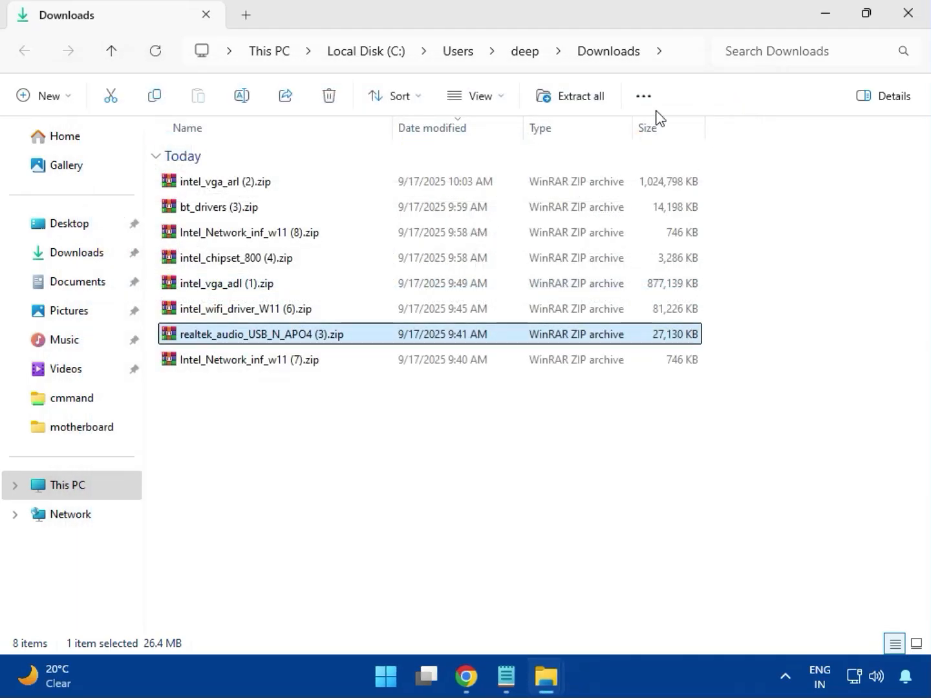
# Step: Select Intel_Network_inf_w11 (7).zip, then close the Downloads File Explorer window
pyautogui.click(252, 367)
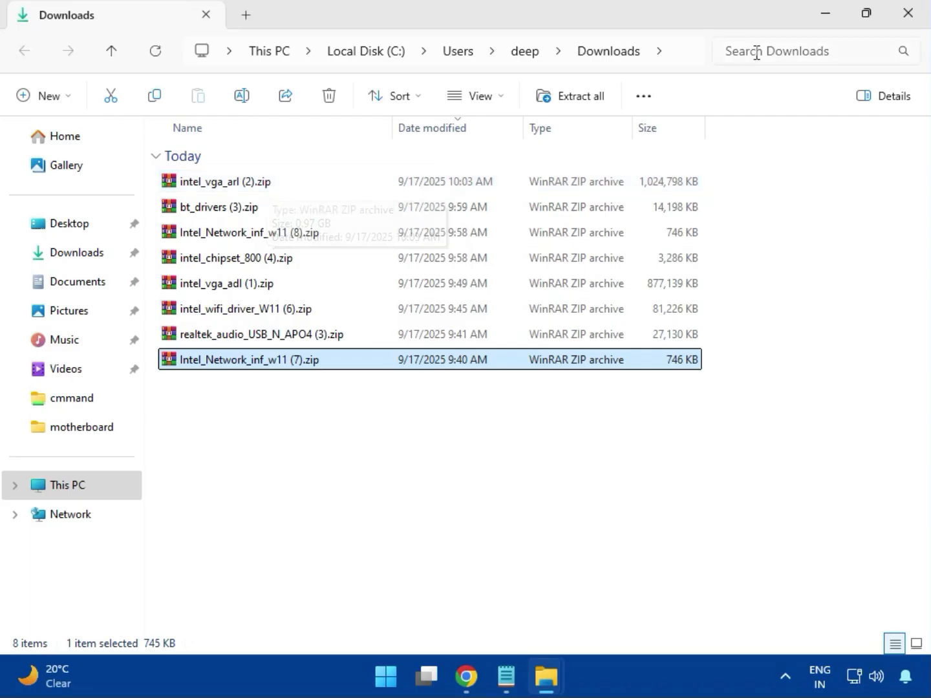
pyautogui.click(908, 29)
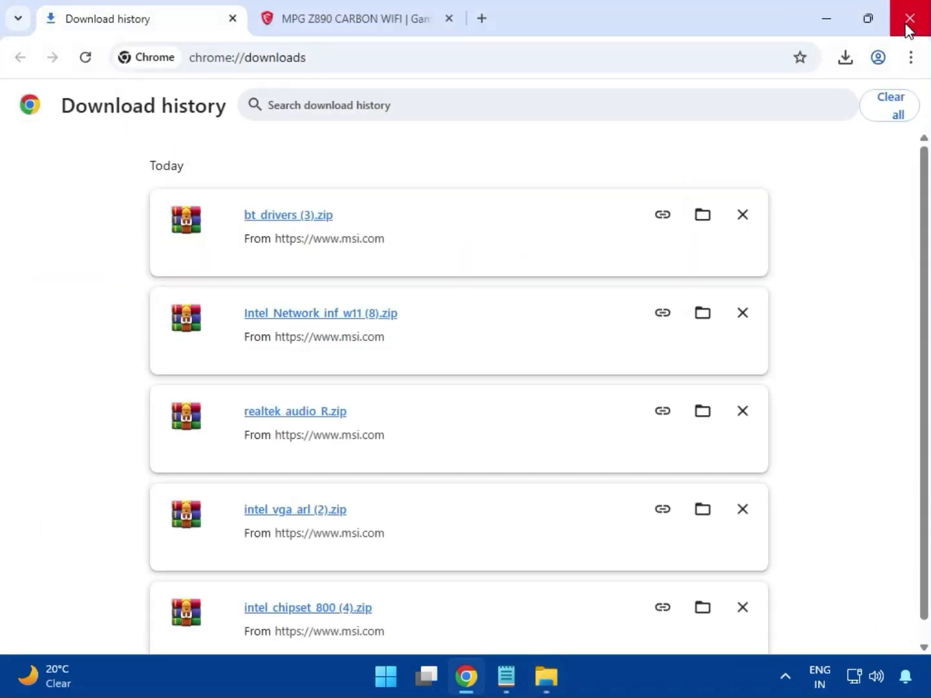